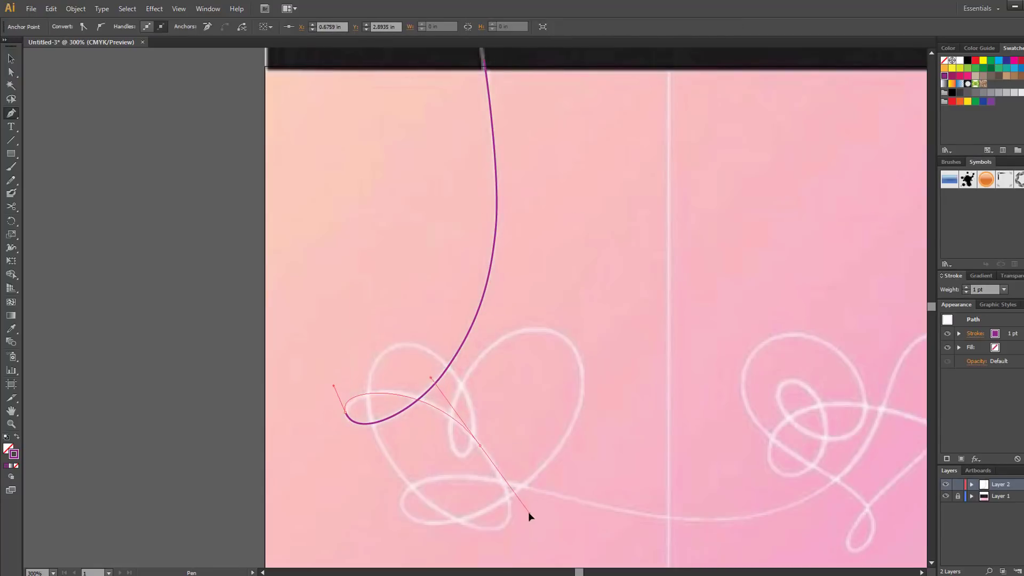
Trace the first heart's side loop, lobes and bottom loop over the white line with the Pen tool.
left_click_drag(529, 511, 528, 512)
scroll(495, 521, "down", 1)
left_click_drag(382, 430, 352, 367)
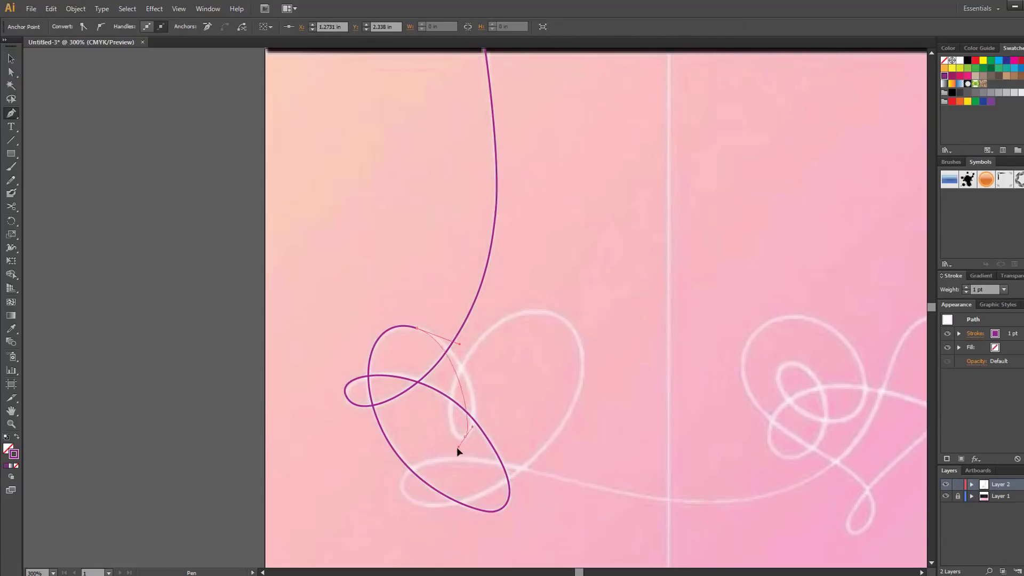
left_click_drag(464, 436, 447, 447)
key("ctrl+z")
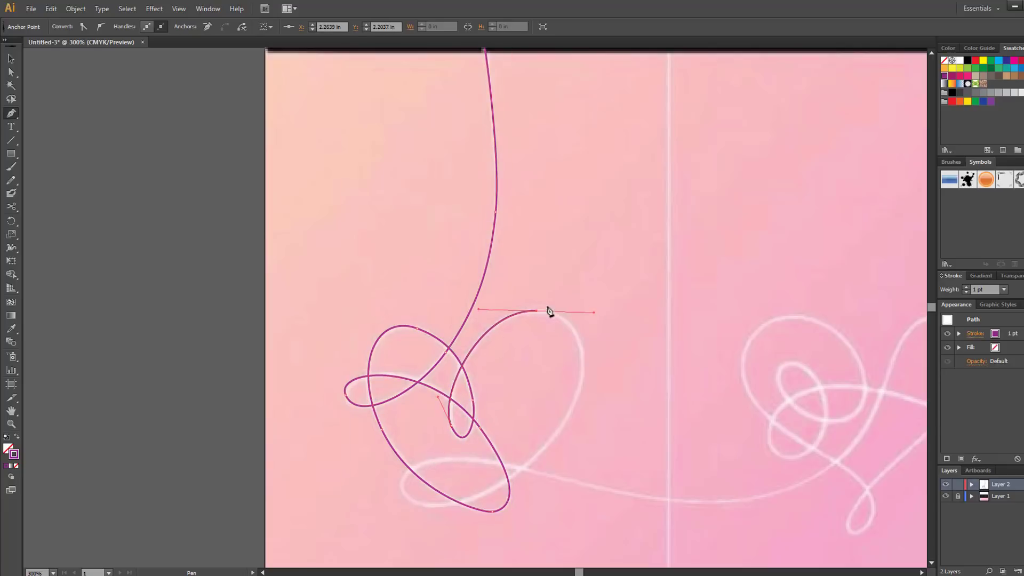
left_click_drag(509, 488, 477, 526)
left_click_drag(402, 486, 402, 459)
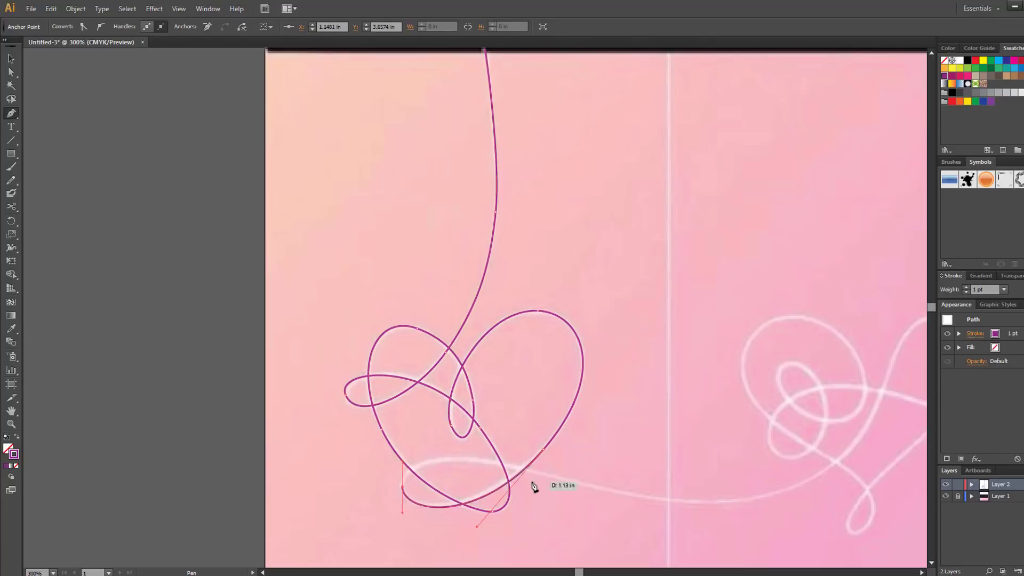
Continue the Pen path along the connecting curve and trace the second heart with its inner loops.
scroll(598, 558, "right", 5)
left_click_drag(420, 500, 474, 504)
left_click_drag(635, 354, 648, 320)
left_click_drag(615, 437, 584, 461)
left_click_drag(701, 325, 730, 351)
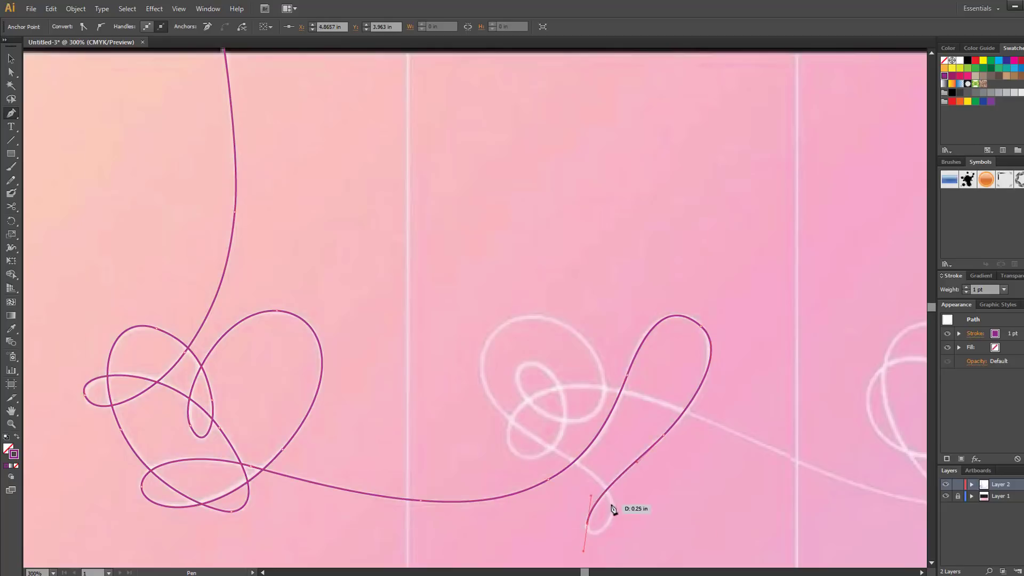
mouse_move(589, 415)
left_mouse_down()
mouse_move(562, 439)
mouse_move(578, 463)
left_mouse_up()
left_click_drag(614, 390, 673, 399)
Extend the Pen path to the third heart and trace its two lobes and long lower loop.
scroll(587, 464, "right", 5)
left_click_drag(677, 506, 678, 504)
left_click_drag(793, 367, 800, 322)
left_click_drag(671, 367, 676, 337)
left_click_drag(613, 323, 570, 332)
left_click_drag(666, 515, 640, 439)
Trace the third heart's overlapping left loop, small inner loop and round right loop with the Pen tool.
left_click_drag(667, 382, 648, 350)
left_click_drag(562, 384, 565, 439)
left_click_drag(621, 455, 652, 454)
left_click_drag(663, 413, 660, 386)
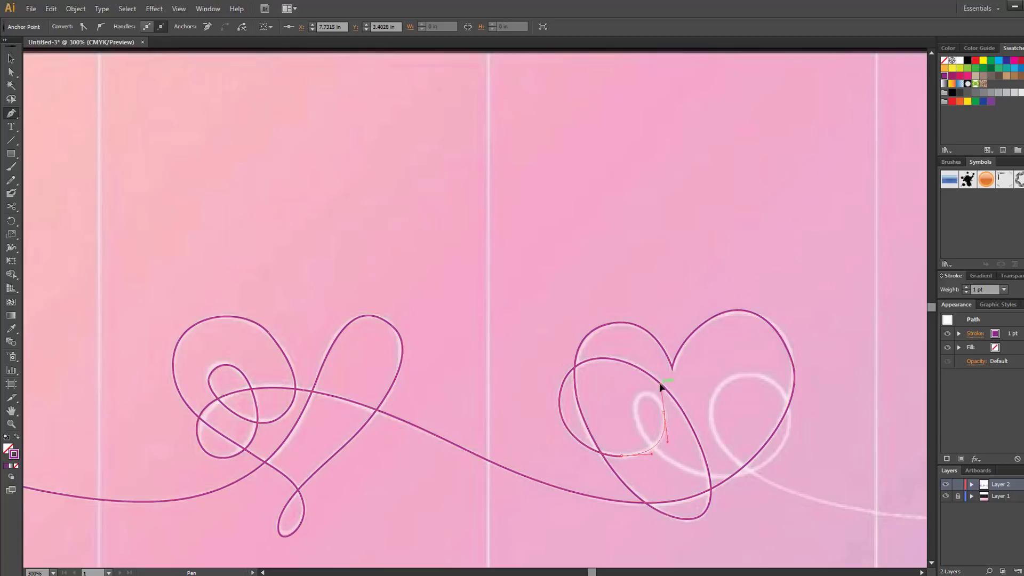
mouse_move(733, 475)
left_mouse_down()
mouse_move(771, 480)
mouse_move(748, 478)
left_mouse_up()
left_click_drag(784, 435, 774, 380)
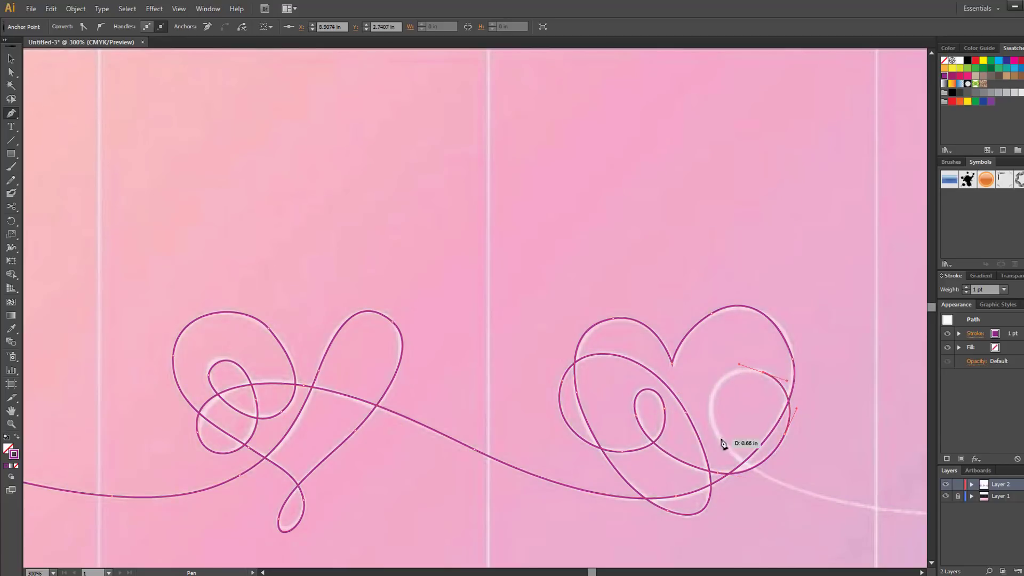
left_click_drag(722, 441, 722, 437)
Trace the connecting curve and the fourth heart with its loops, and end the path.
scroll(722, 437, "right", 5)
left_click_drag(562, 517, 566, 516)
left_click_drag(771, 438, 786, 381)
left_click_drag(646, 377, 645, 432)
left_click_drag(664, 325, 613, 295)
left_click_drag(573, 356, 557, 399)
left_click_drag(673, 485, 772, 403)
left_click_drag(801, 356, 731, 349)
left_click_drag(716, 427, 765, 496)
mouse_move(707, 445)
left_mouse_down()
mouse_move(747, 521)
mouse_move(708, 439)
left_mouse_up()
left_click_drag(678, 356, 693, 293)
left_click(861, 284)
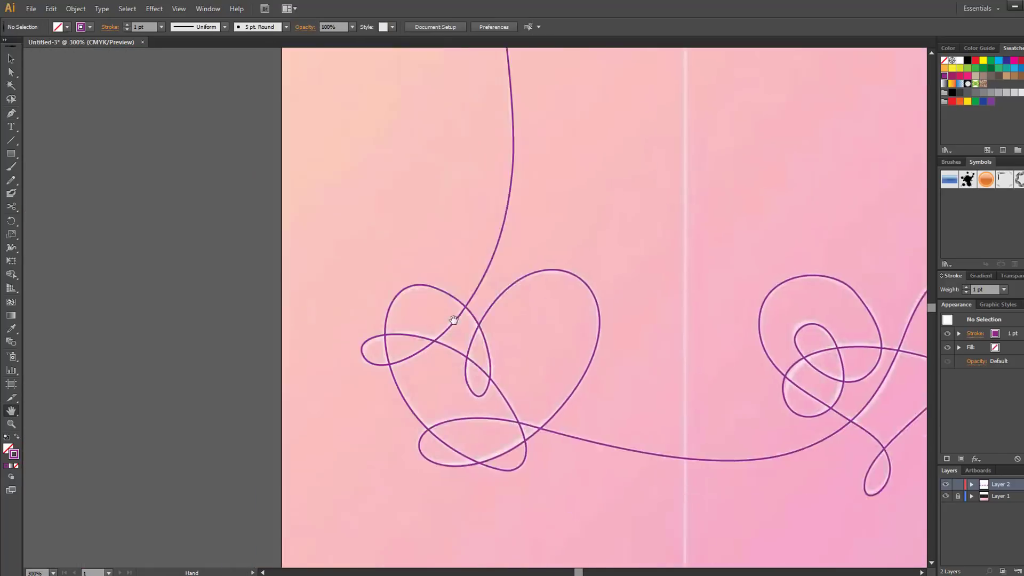
Give the traced path a black stroke and set its opacity to 50%.
key("ctrl+equal")
key("v")
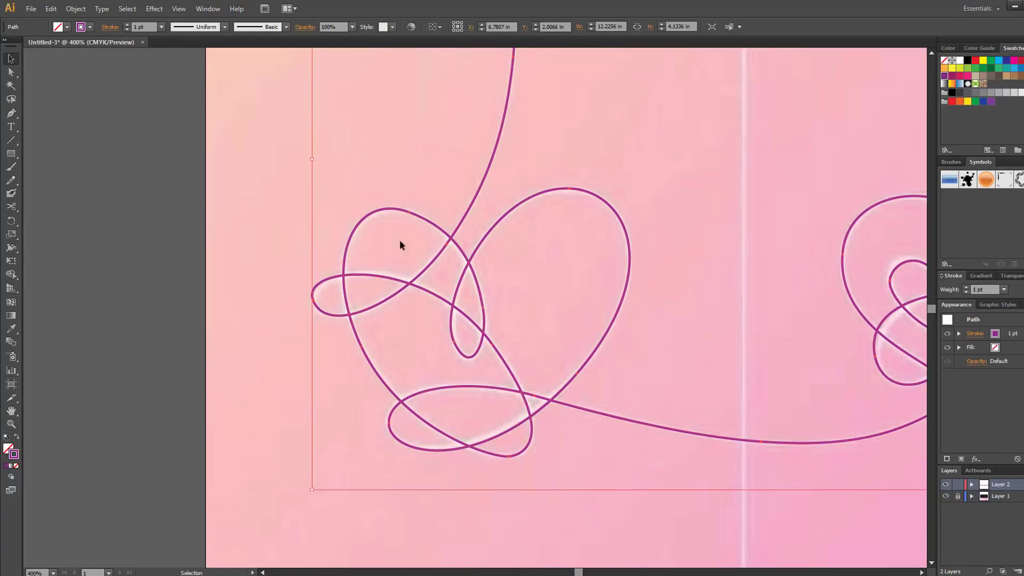
left_click(969, 63)
left_click(704, 213)
key("ctrl+minus")
left_click(977, 361)
type("20")
key("Return")
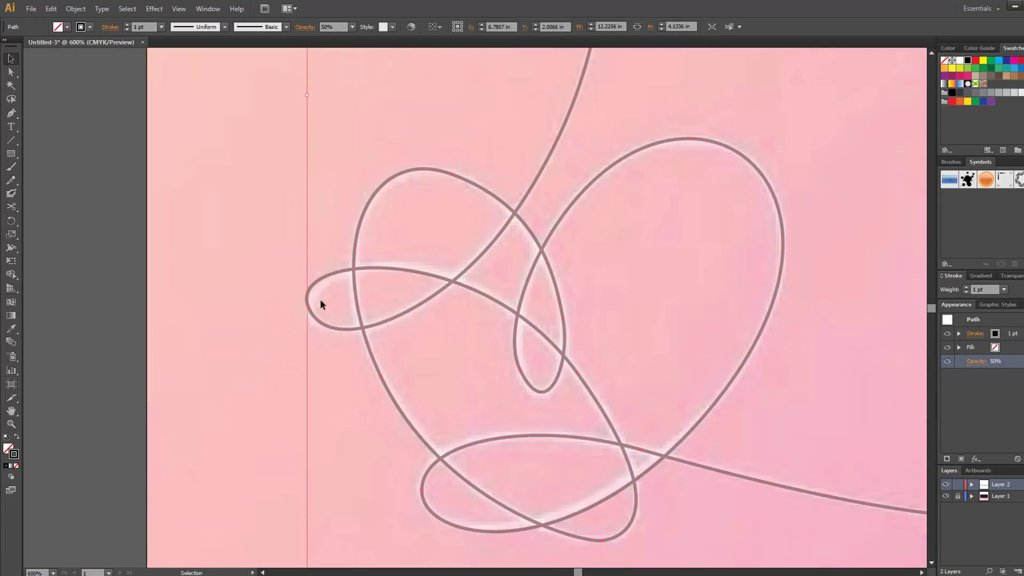
Adjust the anchors and handles of the first heart's side loop, left lobe and narrow inner loop to match the white line.
key("a")
left_click(308, 306)
left_click_drag(331, 366, 315, 366)
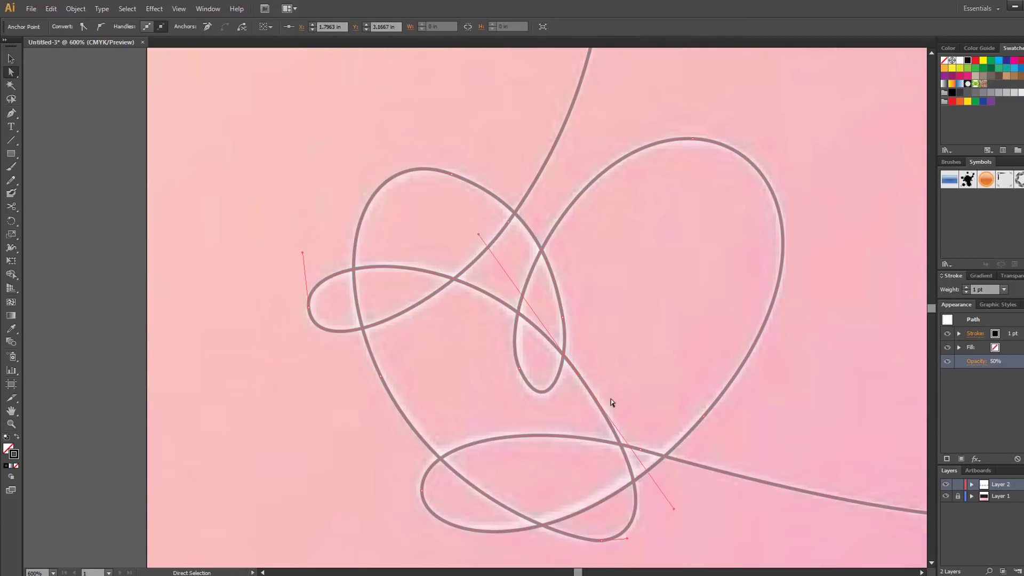
scroll(631, 507, "down", 1)
left_click_drag(380, 348, 381, 352)
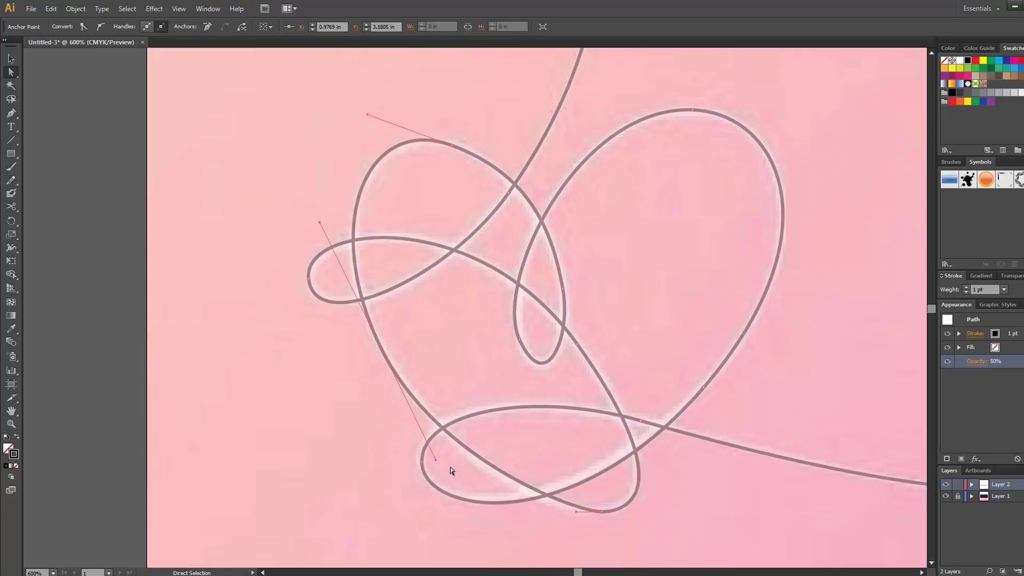
left_click(495, 164)
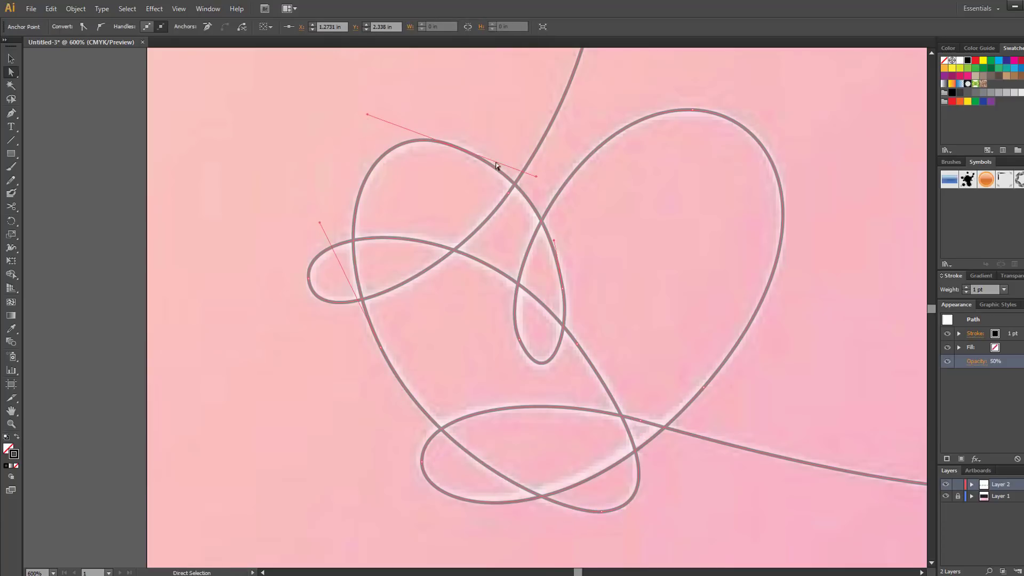
left_click(519, 340)
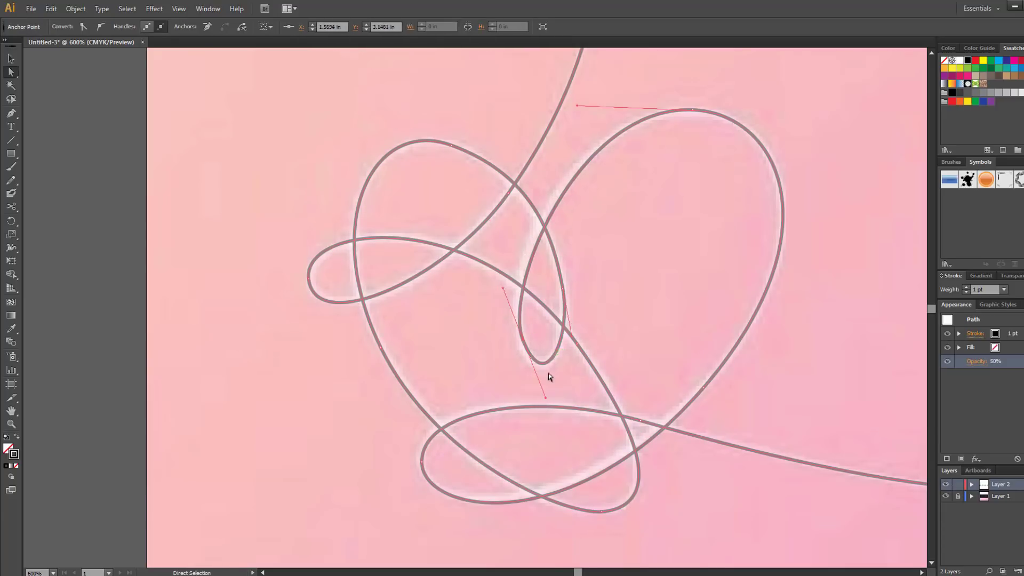
left_click_drag(523, 343, 519, 348)
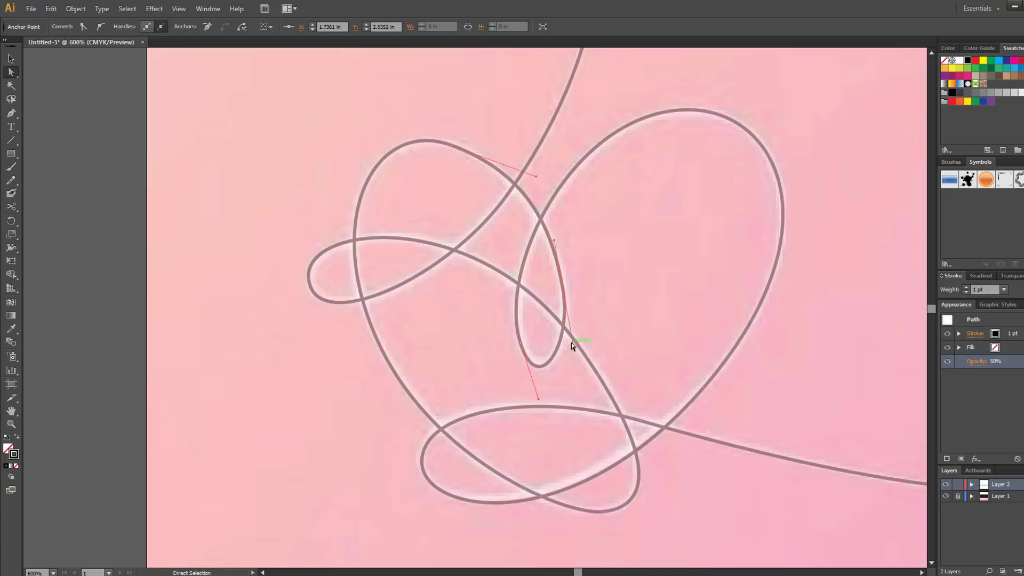
Reshape the first heart's right side and bottom-left loop to follow the white line.
left_click(705, 386)
left_click_drag(709, 393, 594, 521)
left_click_drag(423, 512, 420, 545)
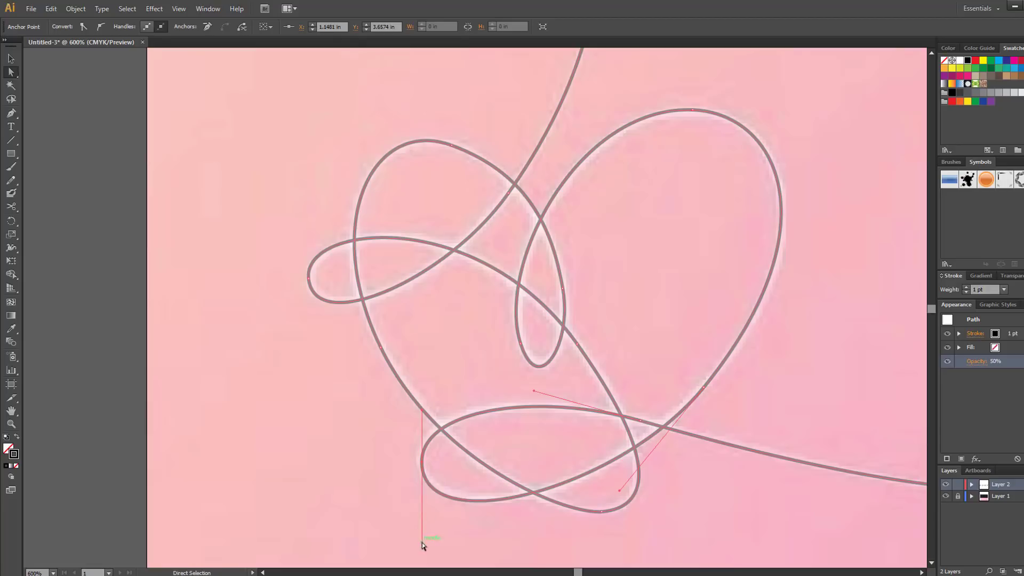
left_click_drag(512, 497, 514, 500)
left_click_drag(705, 393, 705, 388)
left_click(634, 424)
Fine-tune the handles along the first heart's left side and its bottom tip.
scroll(533, 395, "right", 3)
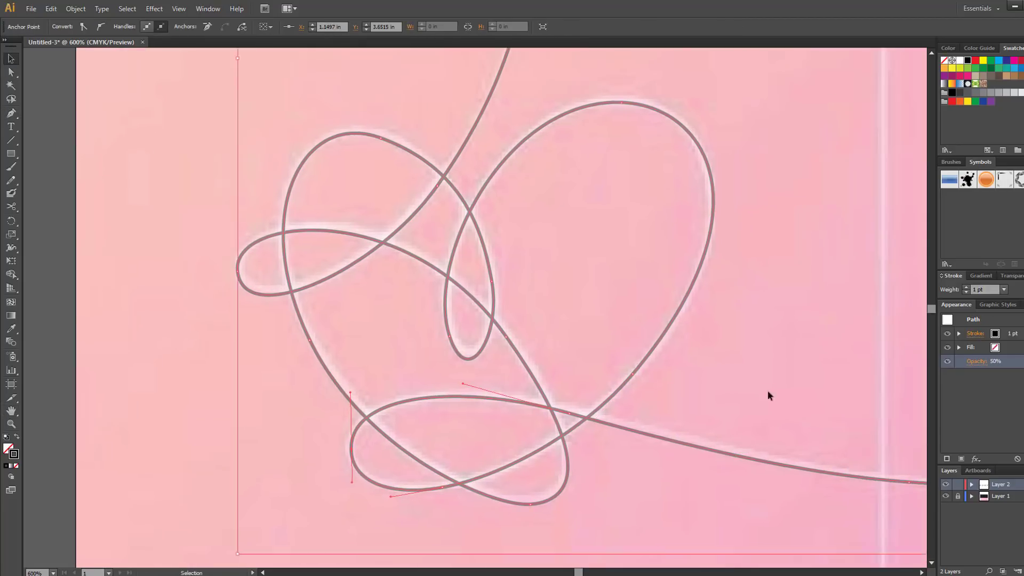
left_click(578, 419)
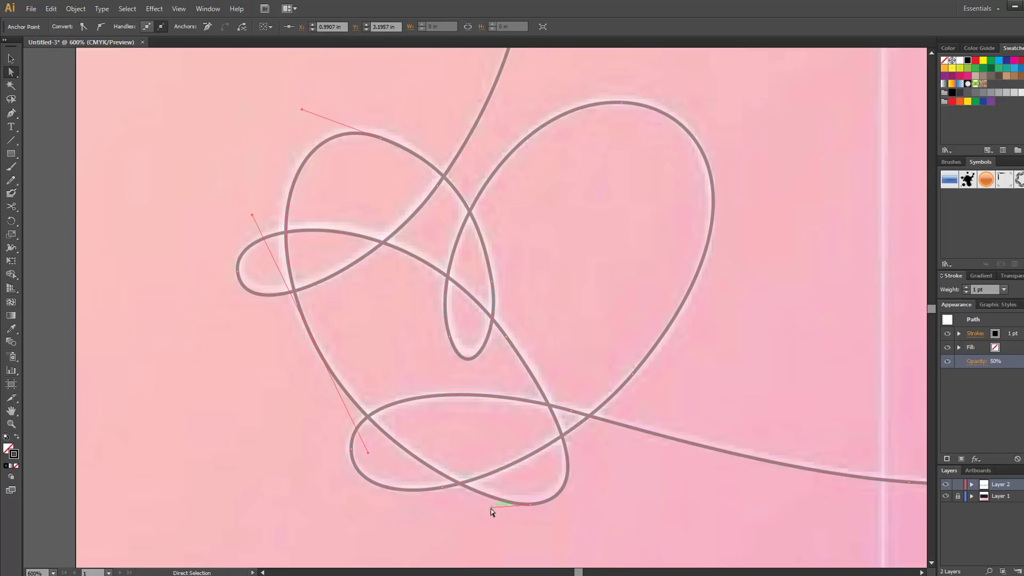
left_click(534, 505)
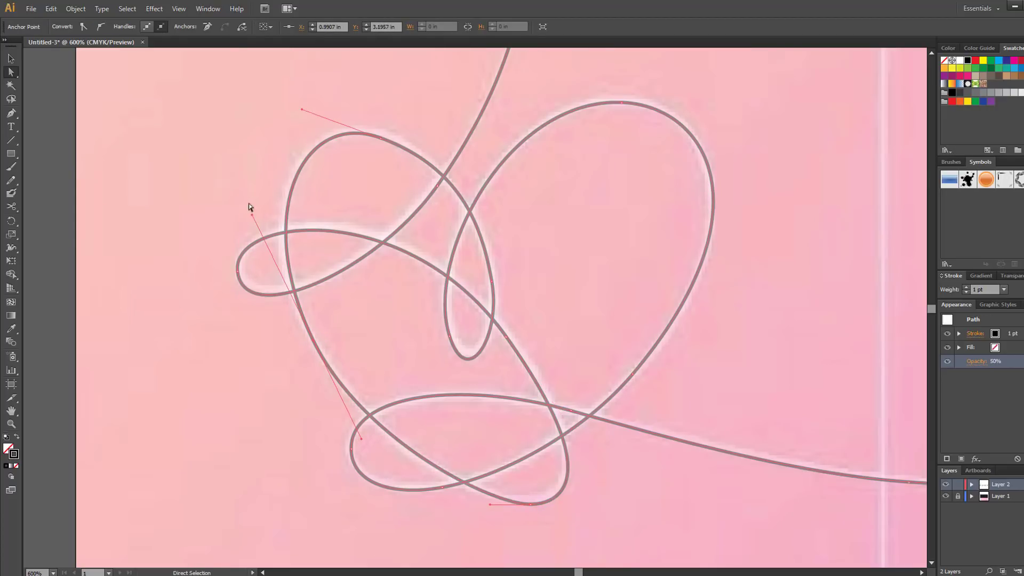
left_click(338, 359)
Adjust the connecting curve between the first and second hearts to match the white line.
scroll(374, 389, "right", 5)
left_click(436, 430)
left_click(632, 430)
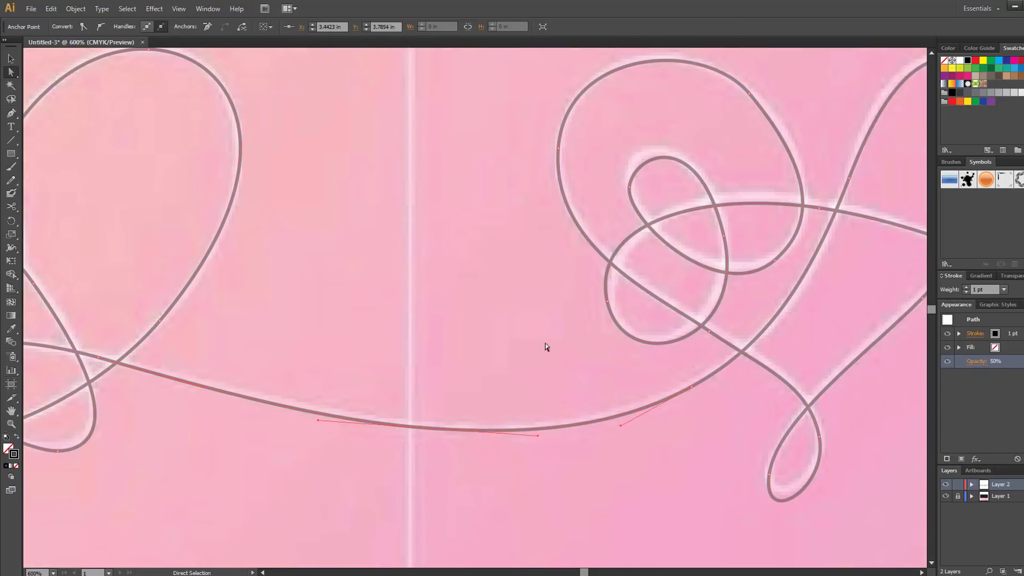
Adjust the curve rising into the second heart's right lobe and the handles around the lobe.
scroll(593, 234, "right", 5)
scroll(593, 234, "up", 1)
left_click(592, 230)
left_click(737, 133)
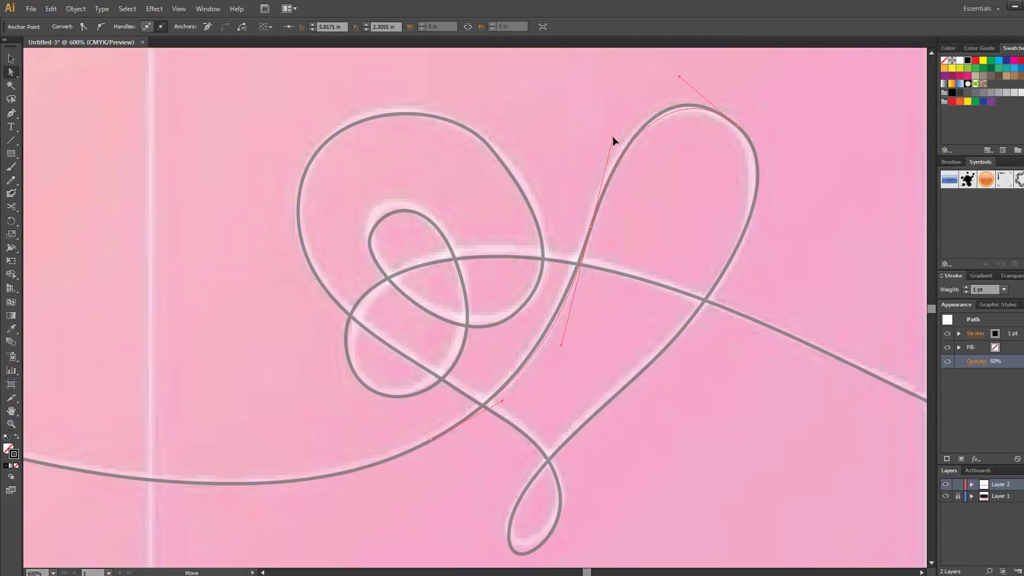
mouse_move(679, 80)
left_mouse_down()
mouse_move(805, 165)
mouse_move(670, 88)
left_mouse_up()
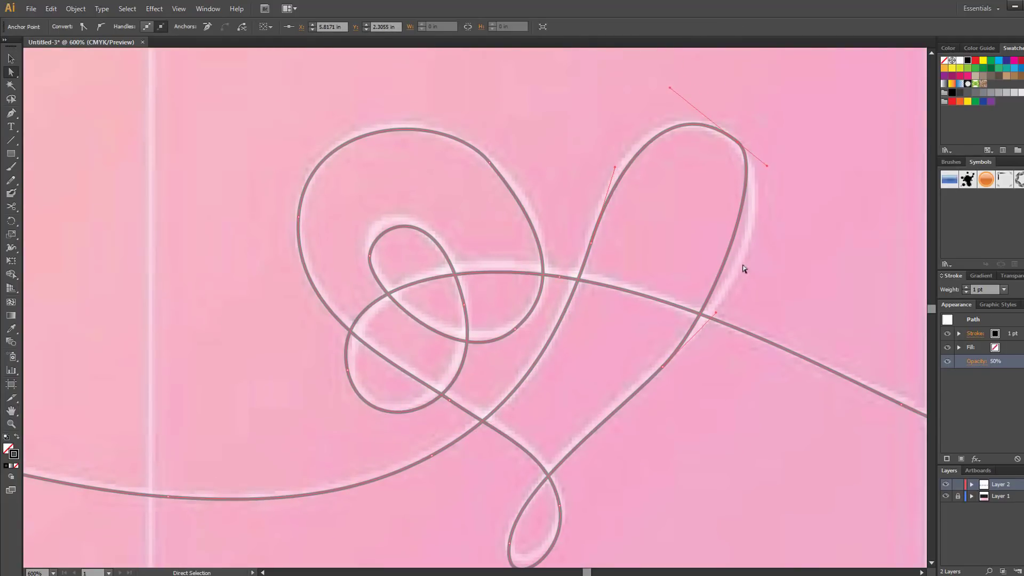
left_click_drag(715, 311, 763, 297)
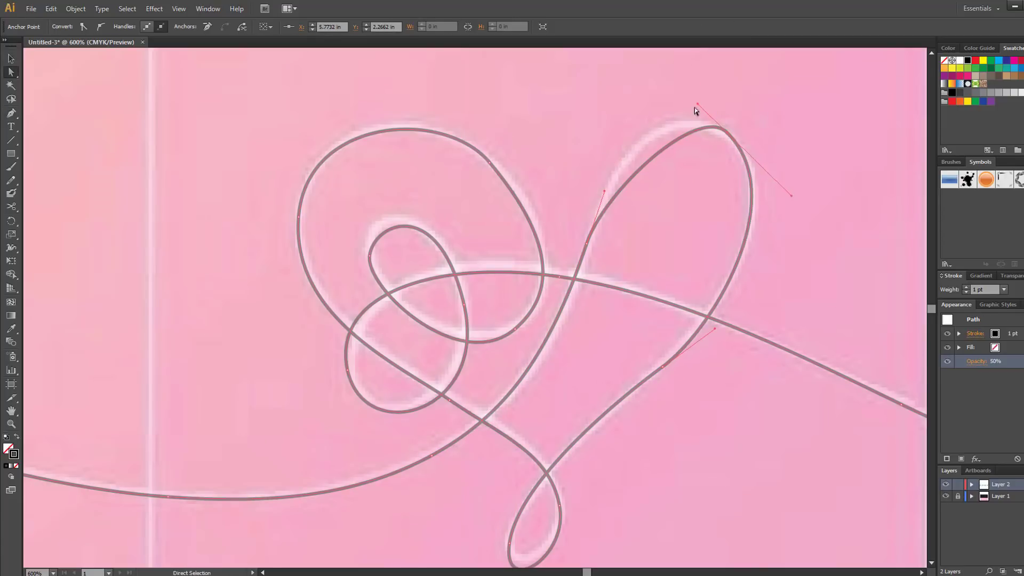
Reposition the anchors on the second heart's right lobe and refine its sides over the white line.
key("z")
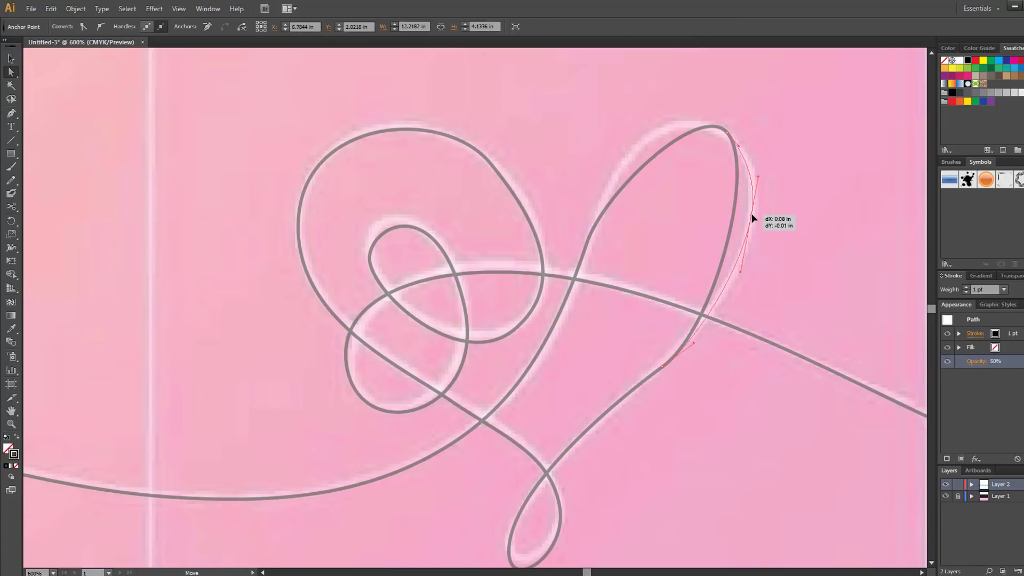
key("a")
left_click(587, 424)
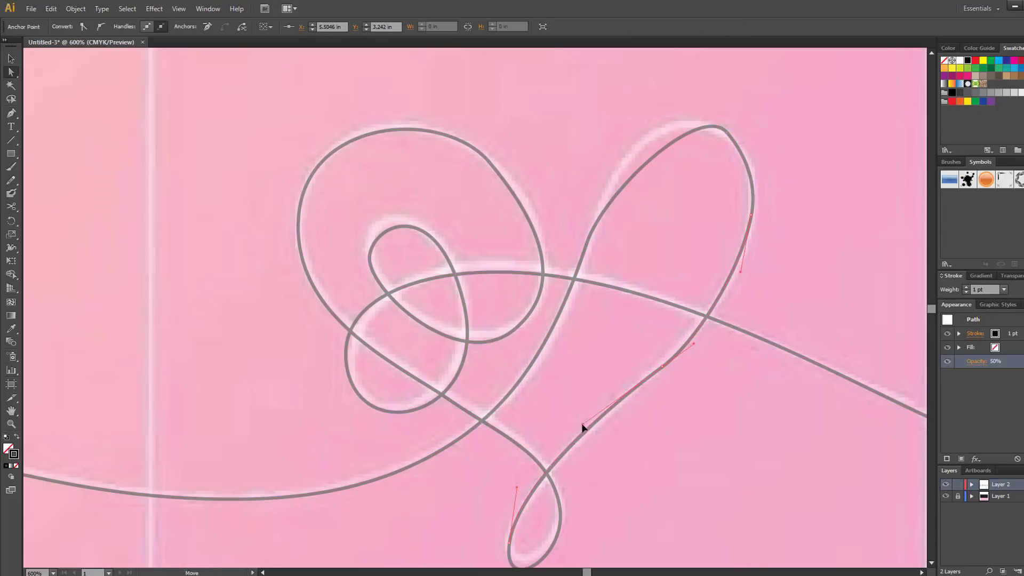
left_click_drag(743, 137, 745, 128)
left_click_drag(588, 247, 579, 266)
left_click(640, 213)
Adjust the second heart's small bottom loop and the diagonal segments leading into and out of it.
scroll(727, 281, "down", 1)
left_click(662, 358)
scroll(531, 469, "down", 3)
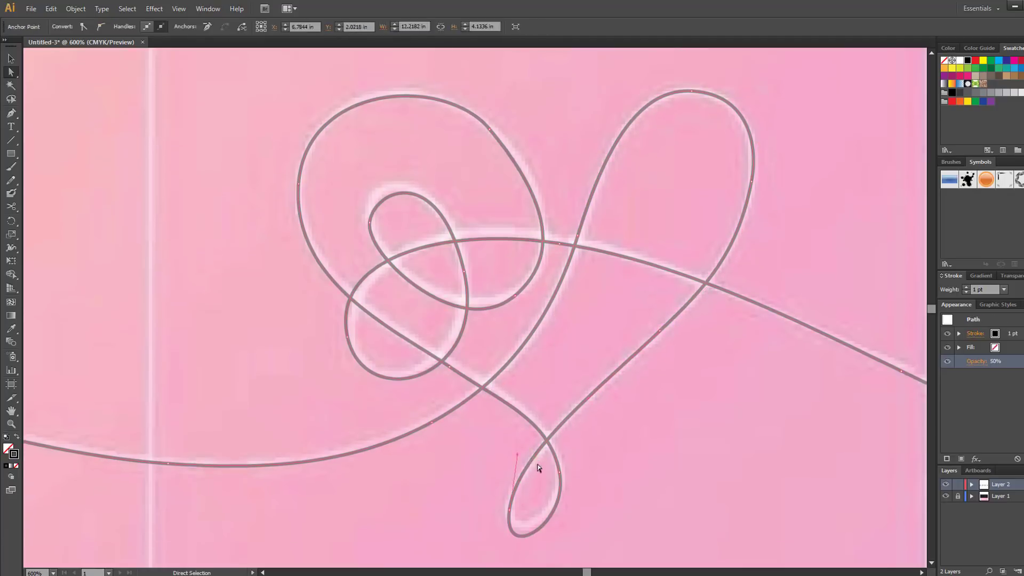
left_click(509, 506)
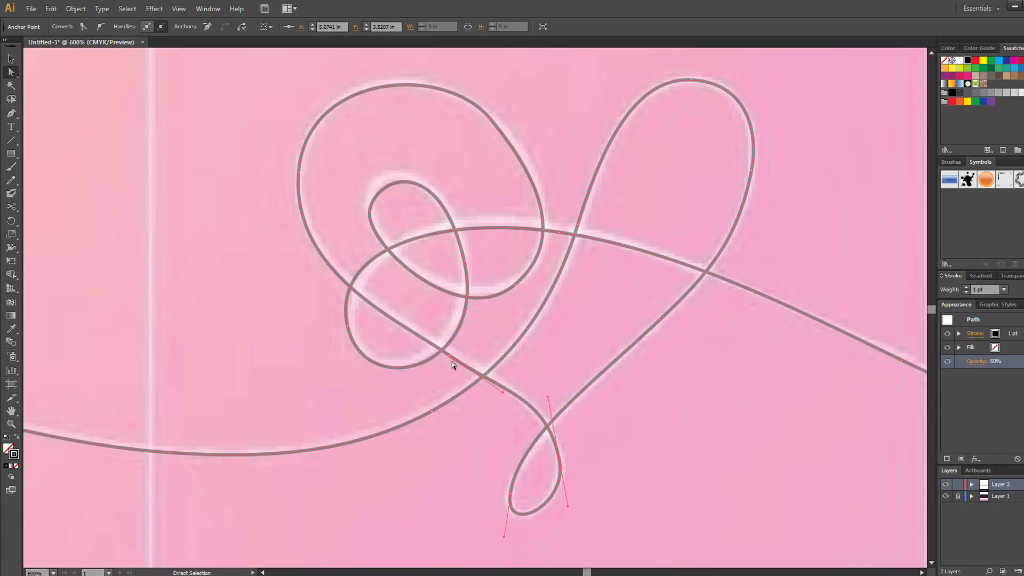
scroll(411, 328, "up", 1)
left_click(425, 336)
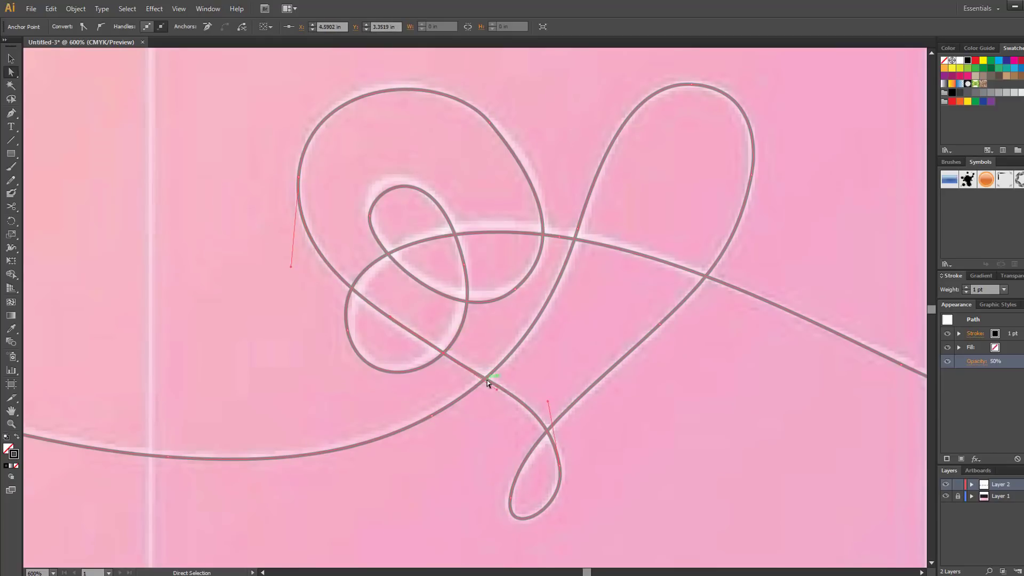
left_click_drag(443, 355, 443, 356)
Reshape the second heart's large left lobe by adjusting its upper anchors and handles.
scroll(303, 192, "up", 3)
left_click_drag(494, 156, 516, 183)
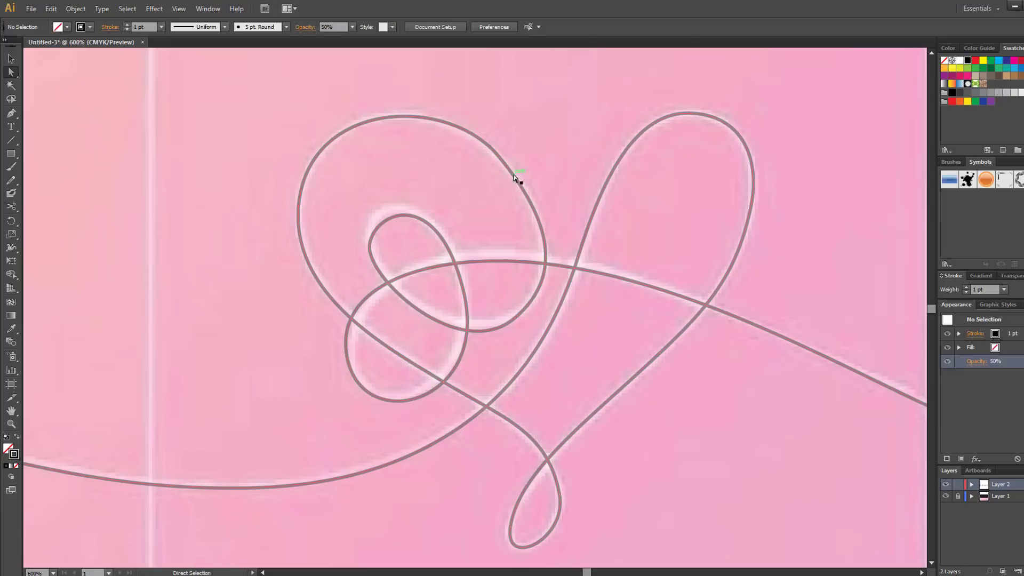
scroll(455, 125, "up", 1)
left_click_drag(455, 126, 463, 125)
scroll(550, 224, "up", 1)
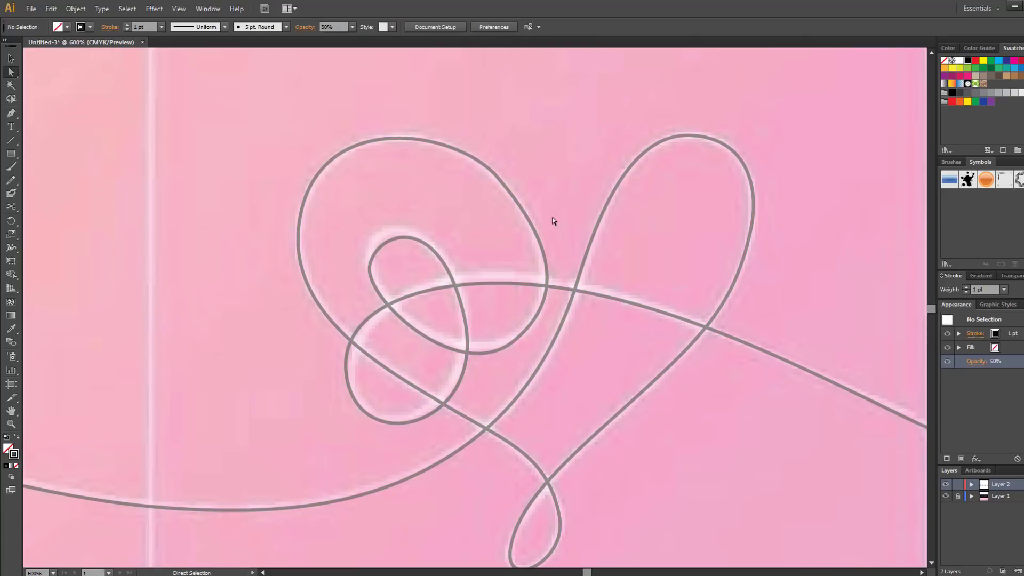
left_click_drag(545, 228, 539, 219)
left_click_drag(459, 134, 470, 148)
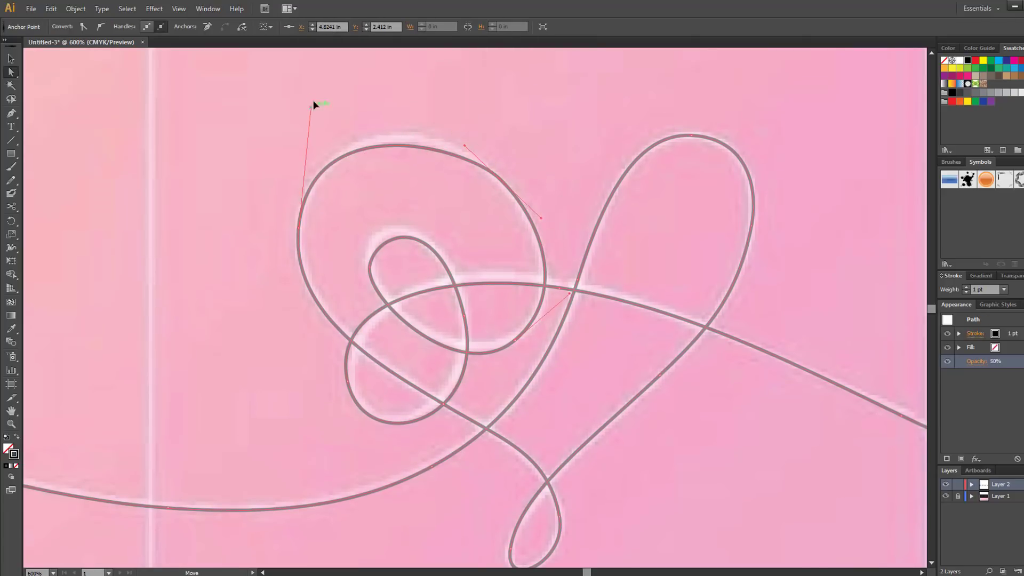
left_click_drag(315, 85, 316, 86)
left_click(545, 269)
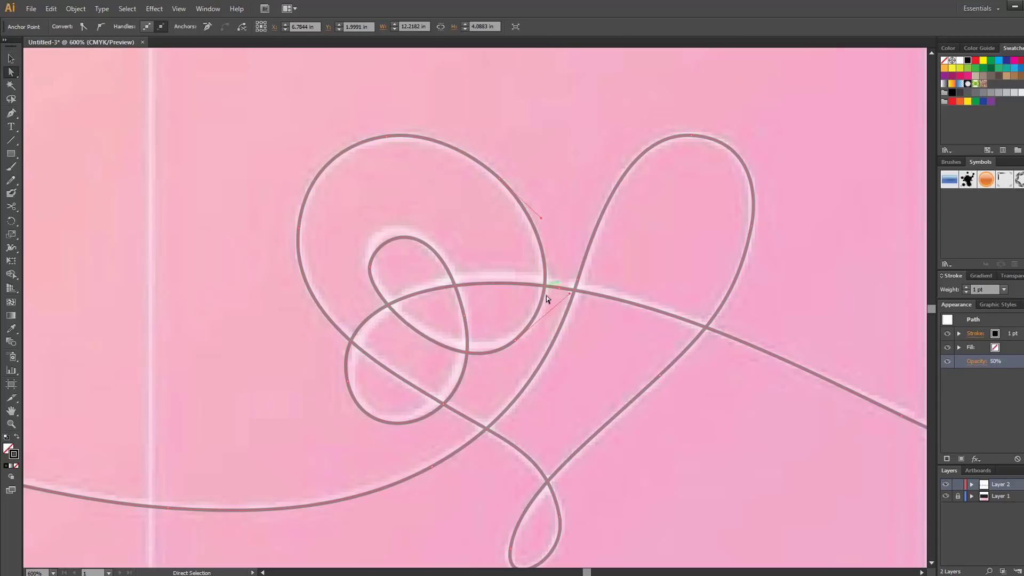
Adjust the handles of the second heart's two small inner loops to match the white line.
left_click_drag(472, 380, 462, 377)
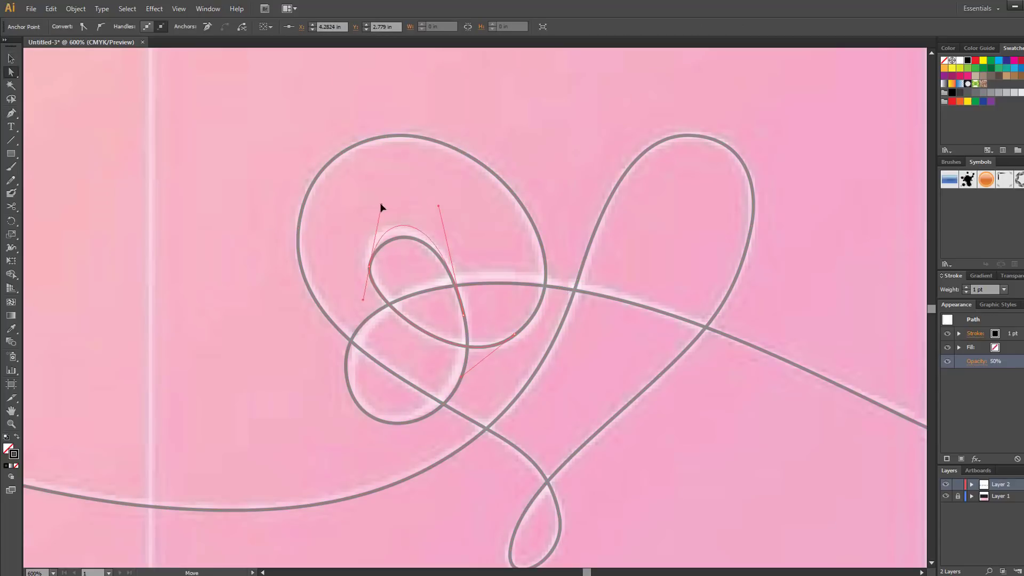
left_click_drag(377, 206, 377, 207)
left_click_drag(368, 297, 364, 458)
left_click_drag(463, 315, 487, 418)
left_click_drag(361, 326, 338, 311)
left_click(469, 278)
left_click_drag(469, 278, 416, 258)
Refine the long connecting curve between the second and third hearts.
scroll(416, 259, "right", 6)
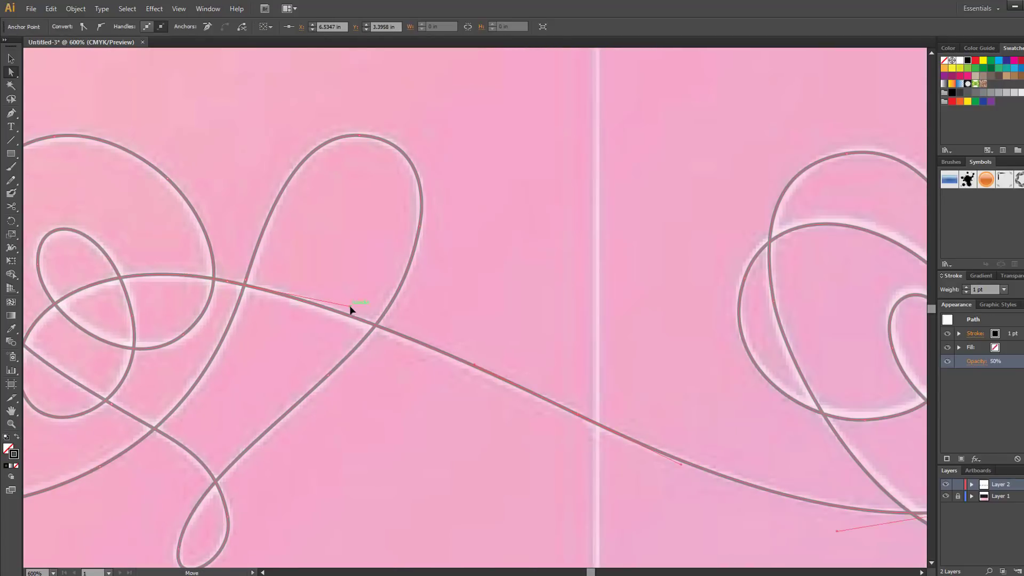
scroll(325, 466, "right", 7)
left_click(597, 506)
Adjust the anchors and handles of the third heart's right and left lobes to match the white line.
left_click(825, 231)
scroll(796, 150, "up", 1)
left_click_drag(795, 149, 813, 160)
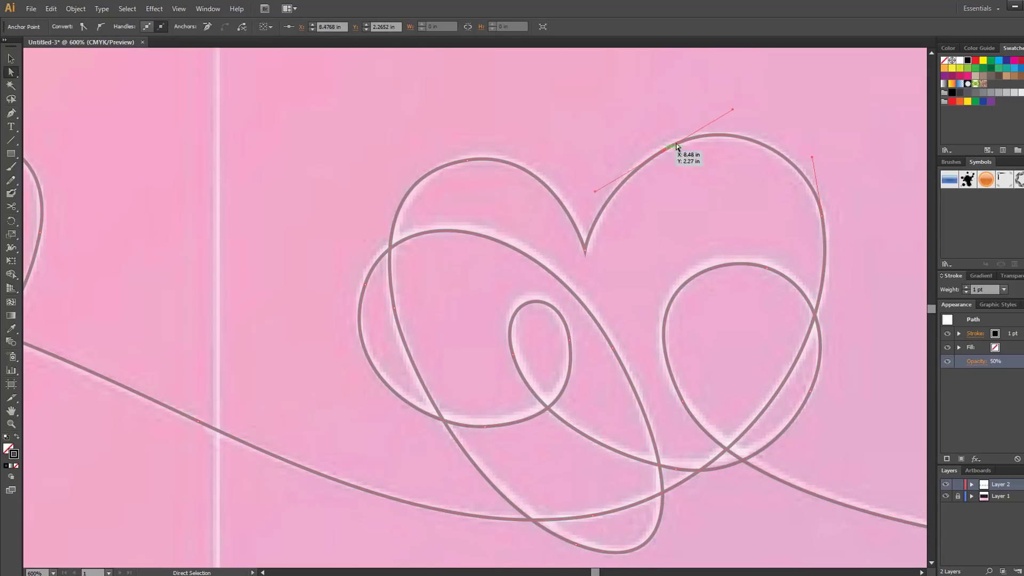
left_click(601, 174)
left_click(467, 158)
left_click_drag(408, 167, 395, 175)
Reshape the third heart's large tilted oval loop by adjusting its anchor handles to match the white line.
scroll(382, 258, "down", 1)
left_click(578, 532)
scroll(686, 549, "down", 1)
left_click(613, 314)
left_click_drag(657, 427, 683, 436)
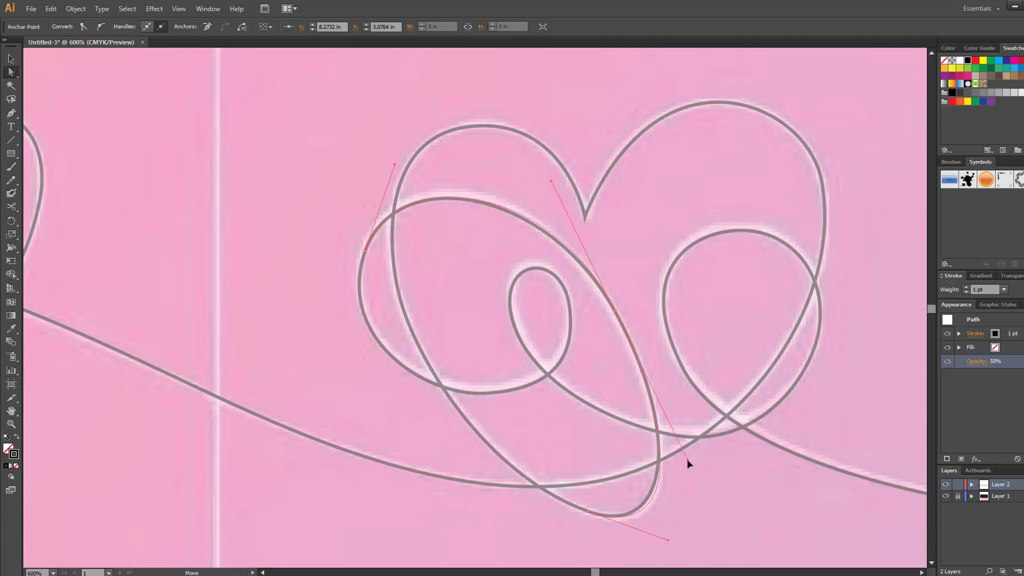
left_click(366, 251)
left_click_drag(395, 163, 401, 140)
Adjust the third heart's small inner loop and its round right-hand loop to match the white line.
left_click(575, 303)
left_click(513, 320)
left_click_drag(531, 320, 533, 376)
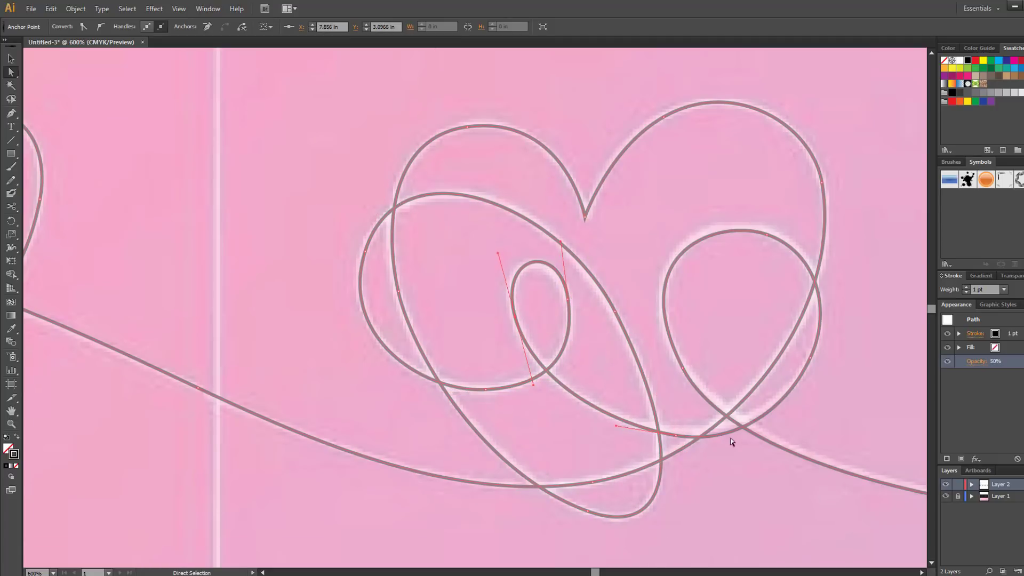
left_click_drag(812, 356, 813, 352)
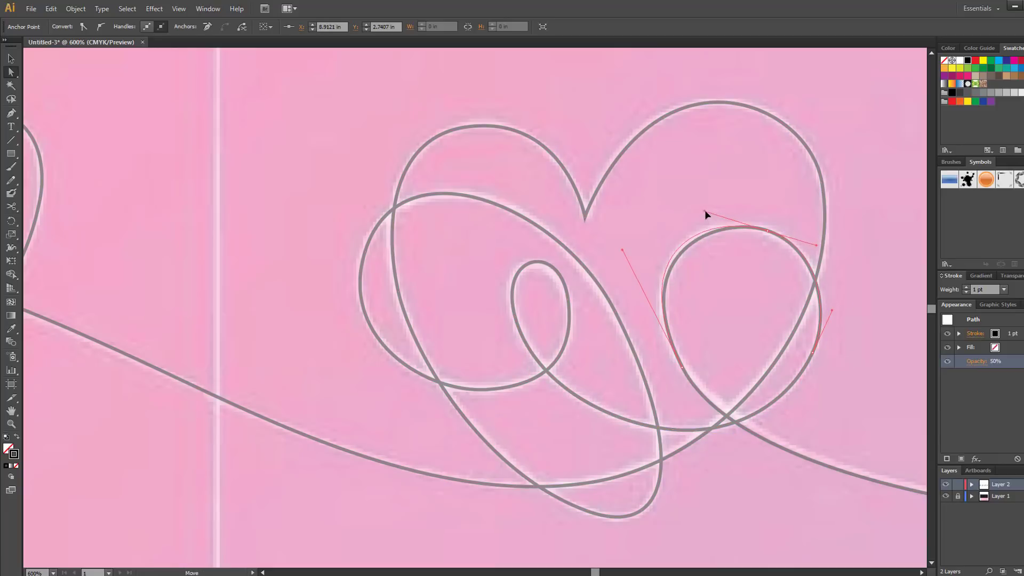
left_click_drag(685, 377, 685, 373)
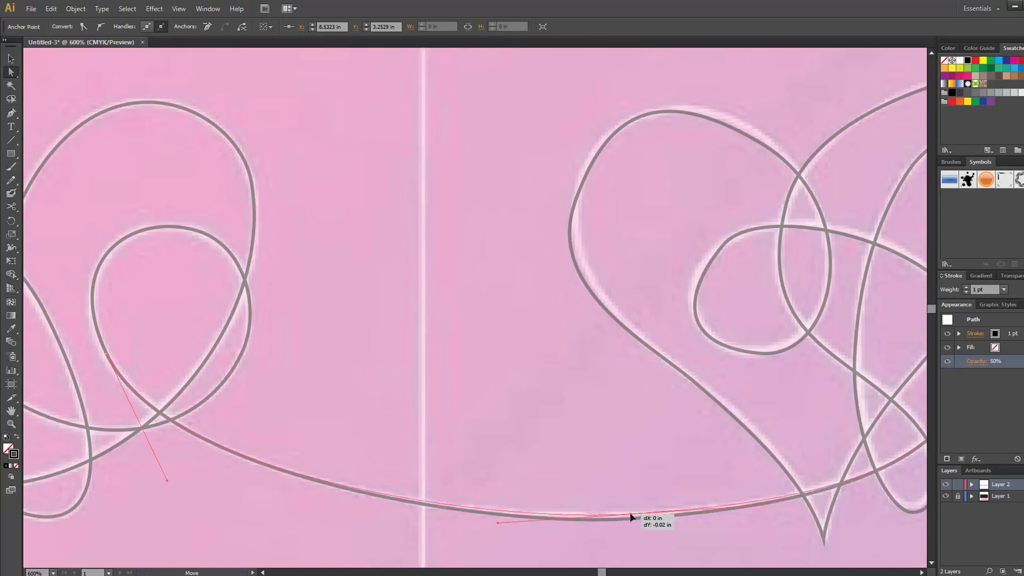
Refine the connecting curve between the third and fourth hearts and round out the fourth heart's inner loop.
left_click_drag(633, 516, 635, 520)
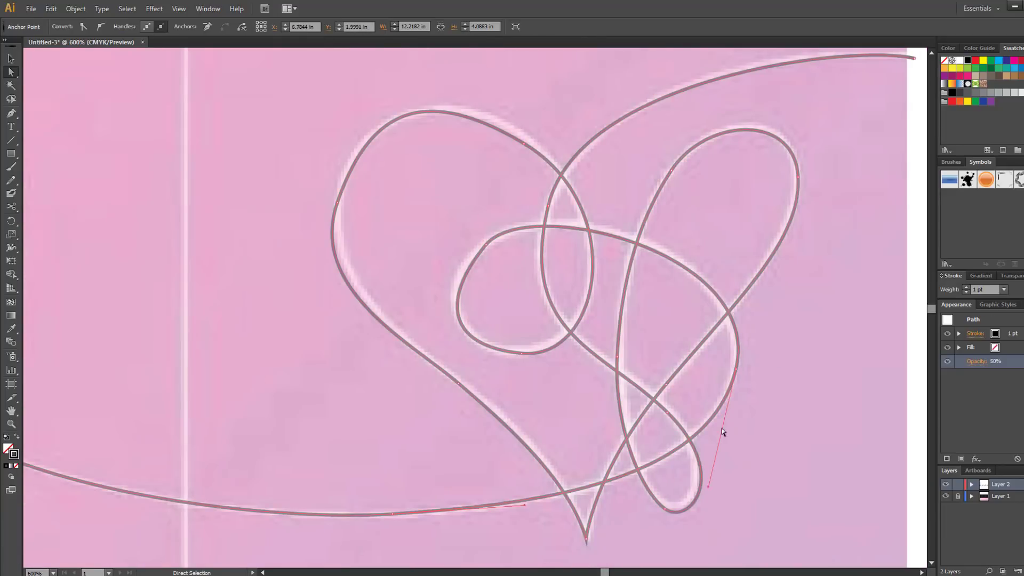
left_click(495, 245)
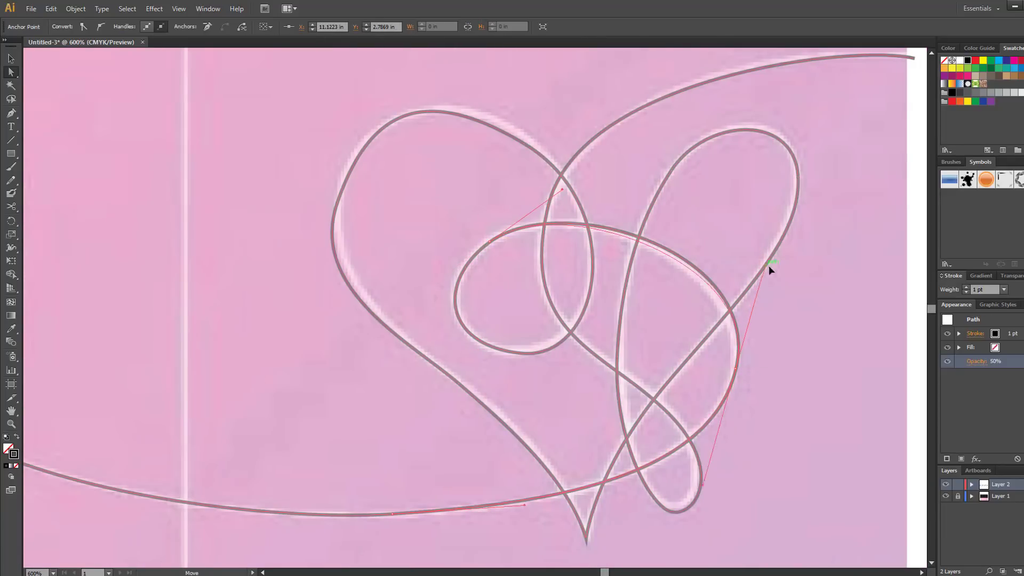
key("p")
key("a")
left_click(441, 349)
left_click_drag(441, 349, 450, 351)
Adjust the anchors and handles of the fourth heart's left lobe and its lower side to follow the white line.
left_click_drag(630, 218, 624, 210)
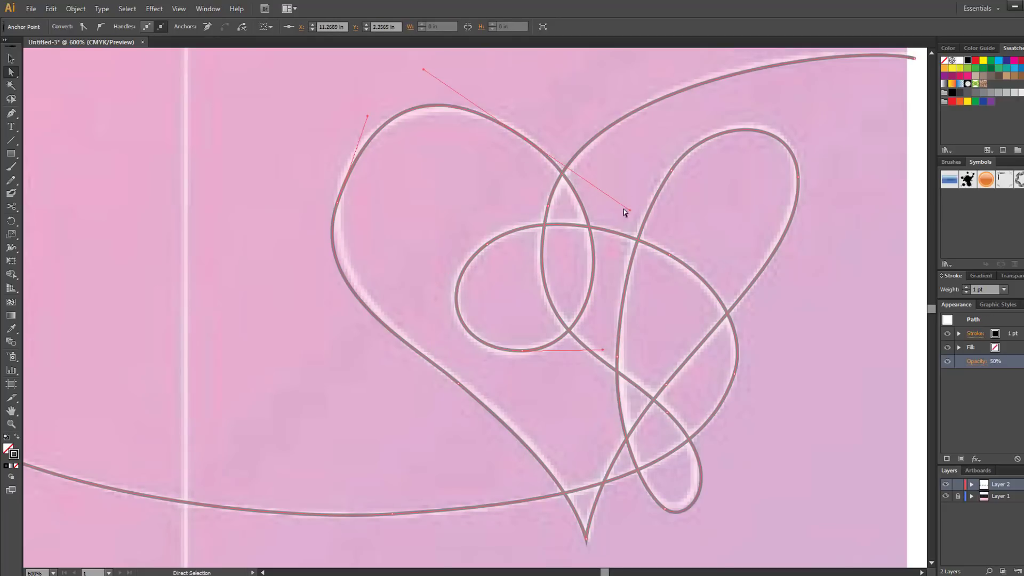
left_click_drag(342, 191, 342, 191)
scroll(491, 318, "down", 1)
left_click_drag(456, 364, 457, 367)
Reshape the fourth heart's narrow right lobe and the small loop at its lower end.
left_click(798, 163)
scroll(800, 176, "up", 1)
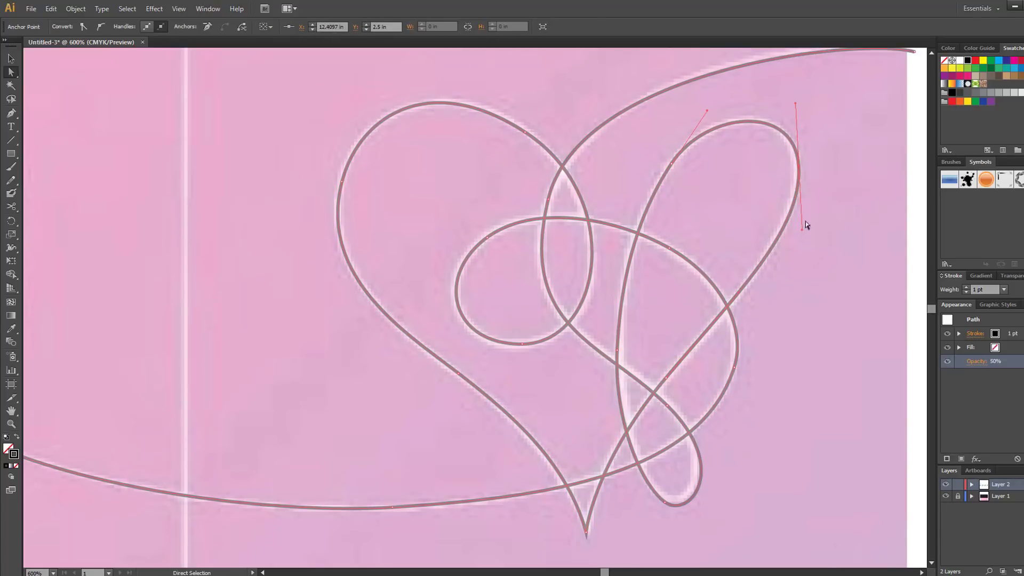
scroll(758, 158, "up", 1)
scroll(616, 350, "down", 2)
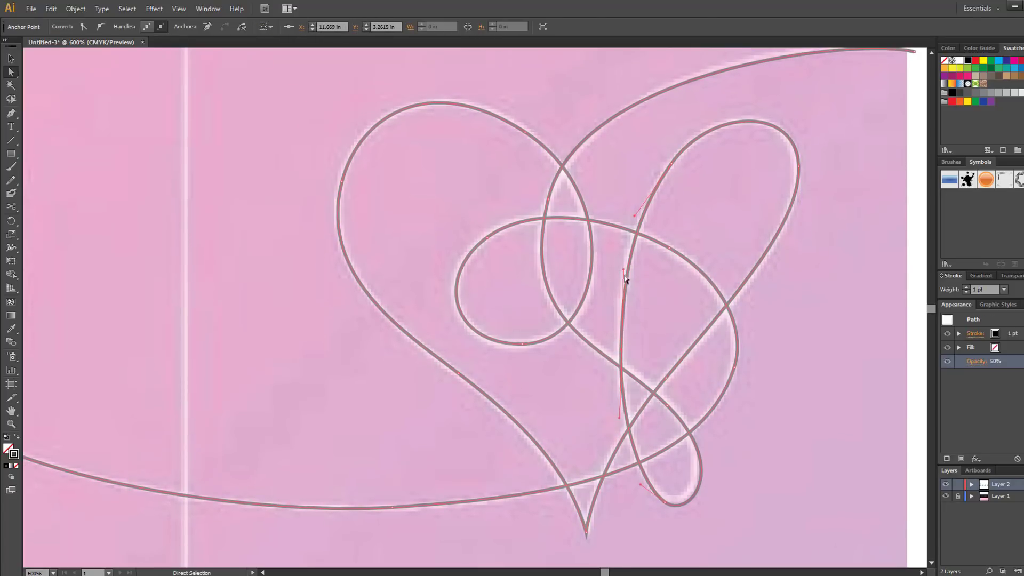
left_click(699, 475)
left_click_drag(661, 486, 661, 487)
left_click(671, 391)
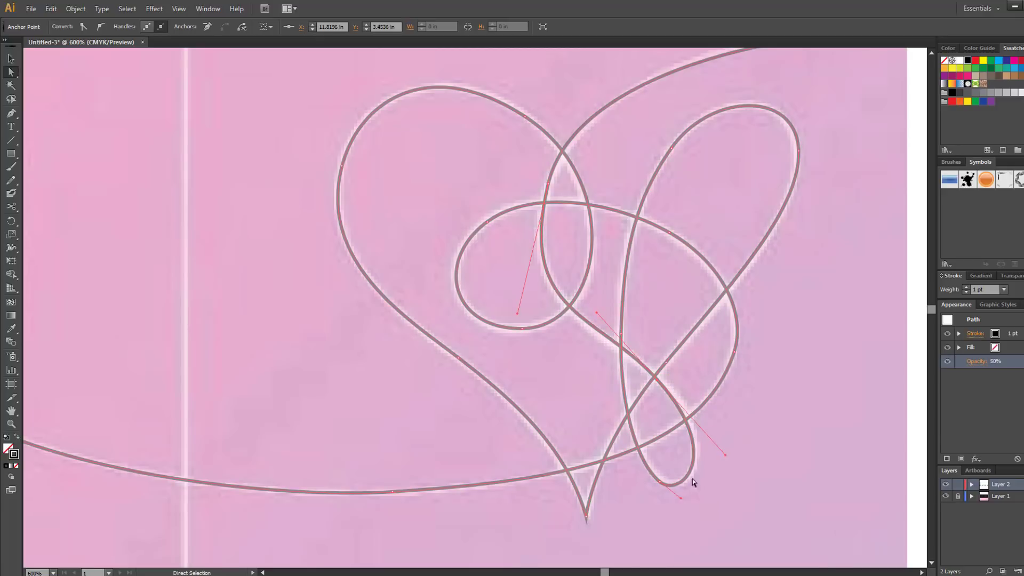
Smooth the final curve running from the fourth heart's crossing up to the image's right edge.
left_click(545, 240)
left_click_drag(554, 213, 594, 113)
key("ctrl+z")
left_click_drag(499, 475, 514, 503)
left_click(663, 250)
key("s")
key("a")
mouse_move(562, 309)
left_mouse_down()
mouse_move(514, 496)
mouse_move(559, 326)
left_mouse_up()
left_click_drag(665, 250, 846, 201)
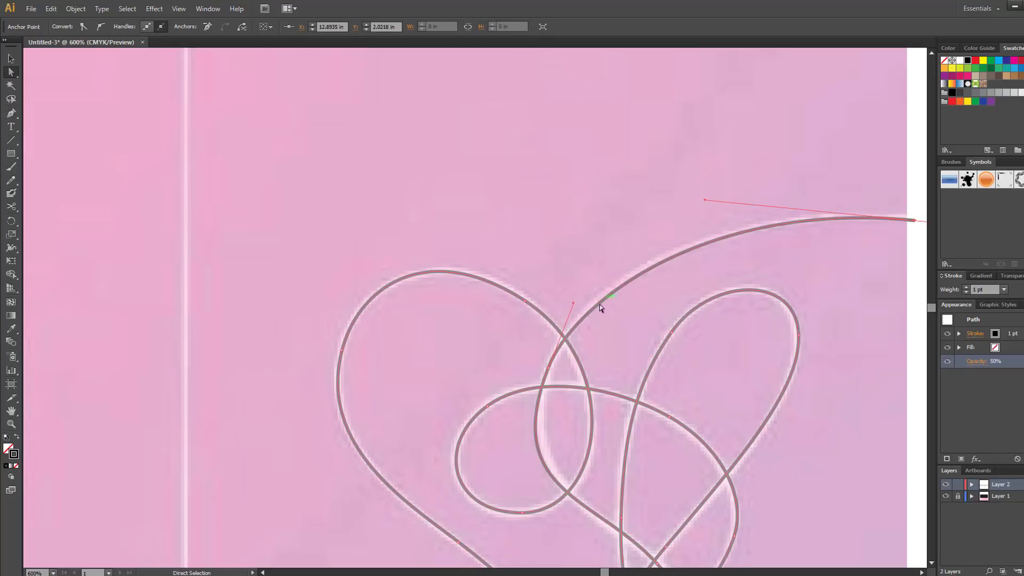
Adjust the anchor on the fourth heart's inner strand just below its crossing with the left lobe.
scroll(507, 476, "down", 1)
scroll(516, 478, "down", 2)
left_click(578, 469)
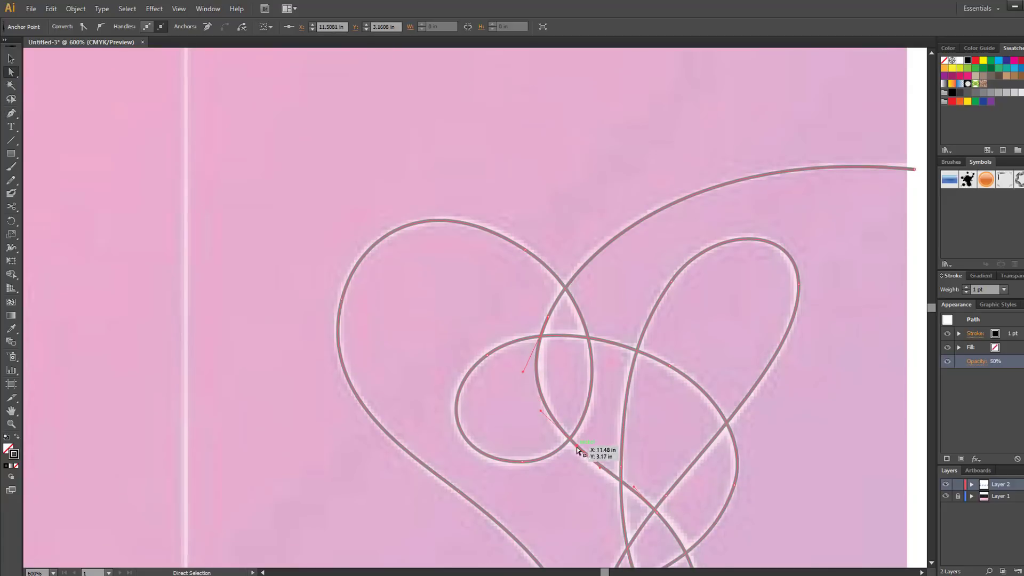
scroll(613, 439, "down", 1)
scroll(643, 433, "down", 1)
scroll(507, 245, "up", 2)
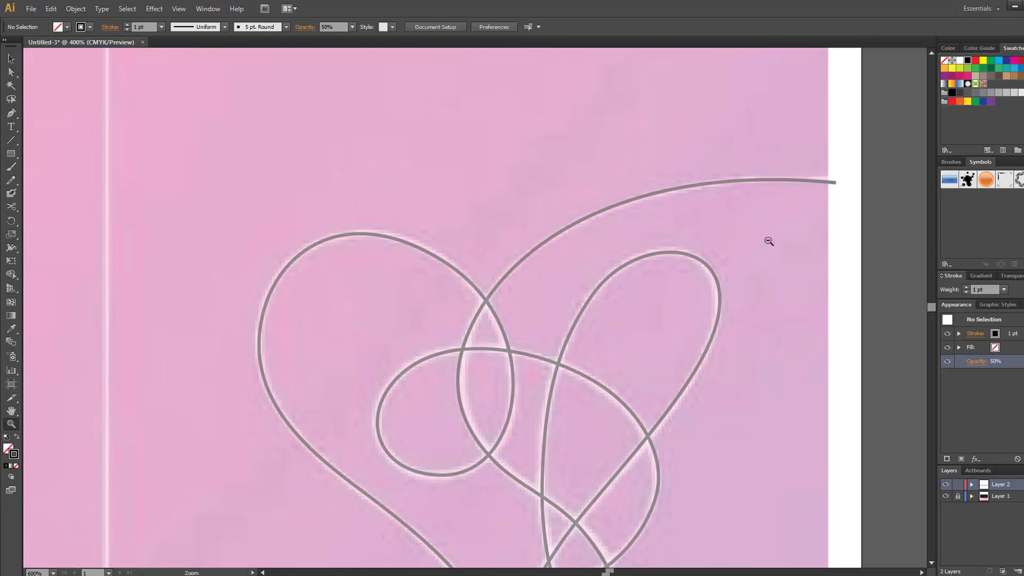
Deselect the path and hide the reference image layer so the whole traced line stands alone.
key("ctrl+minus")
key("ctrl+minus")
key("ctrl+minus")
key("ctrl+minus")
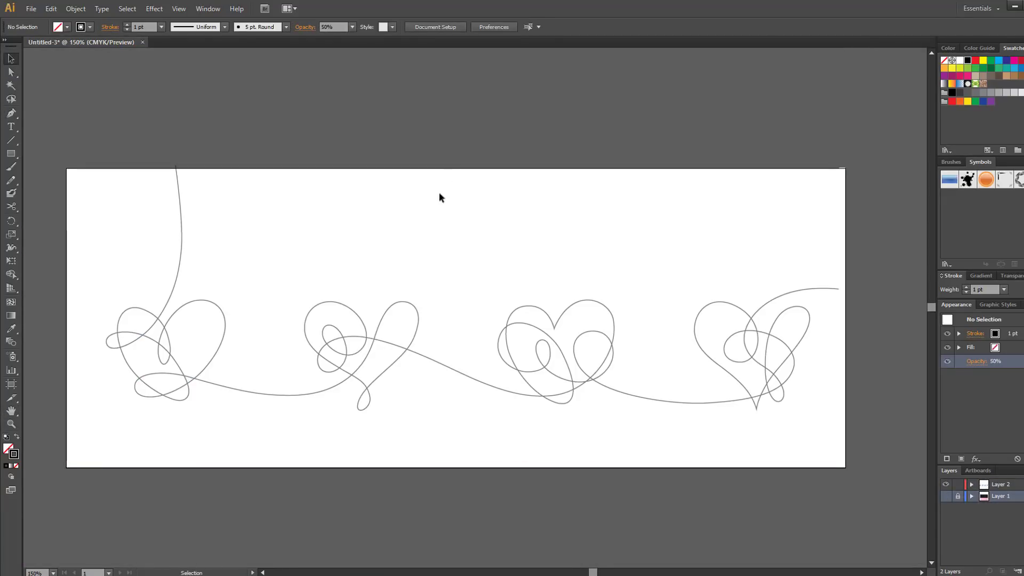
left_click(51, 8)
mouse_move(31, 9)
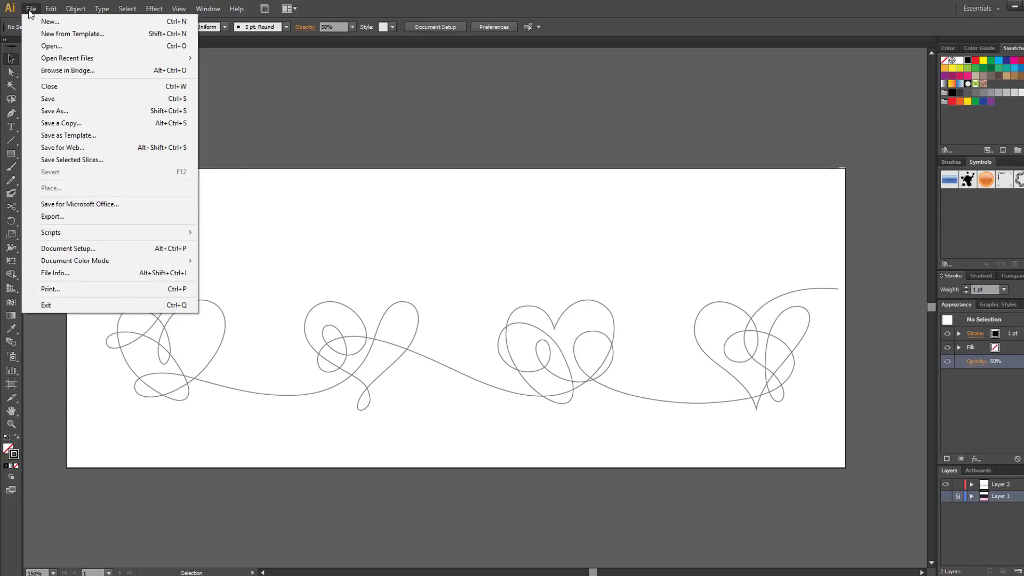
left_click(48, 96)
left_click(209, 281)
key("Escape")
key("Escape")
Select the entire traced heart line and copy it.
key("ctrl+a")
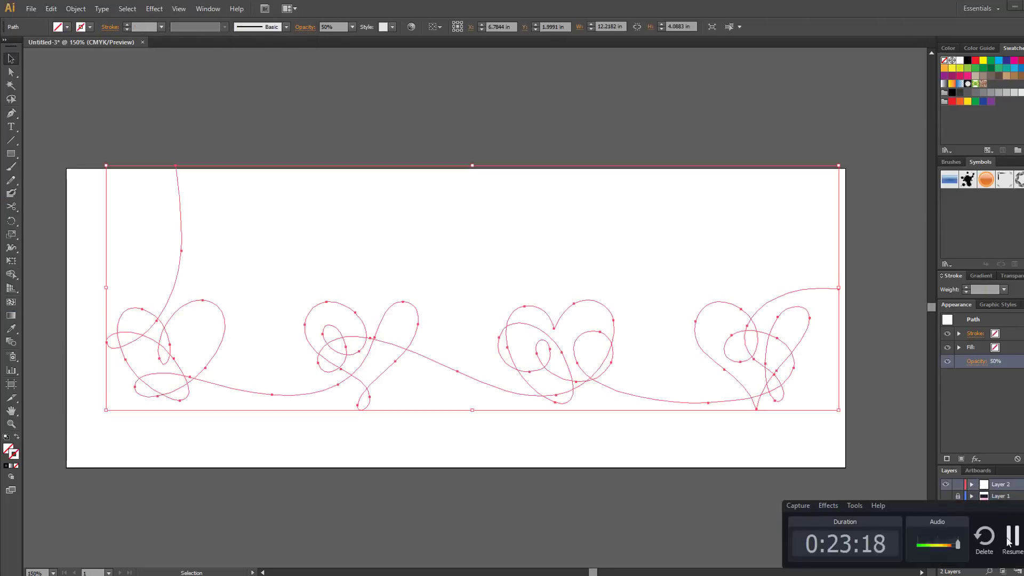
key("Delete")
key("ctrl+z")
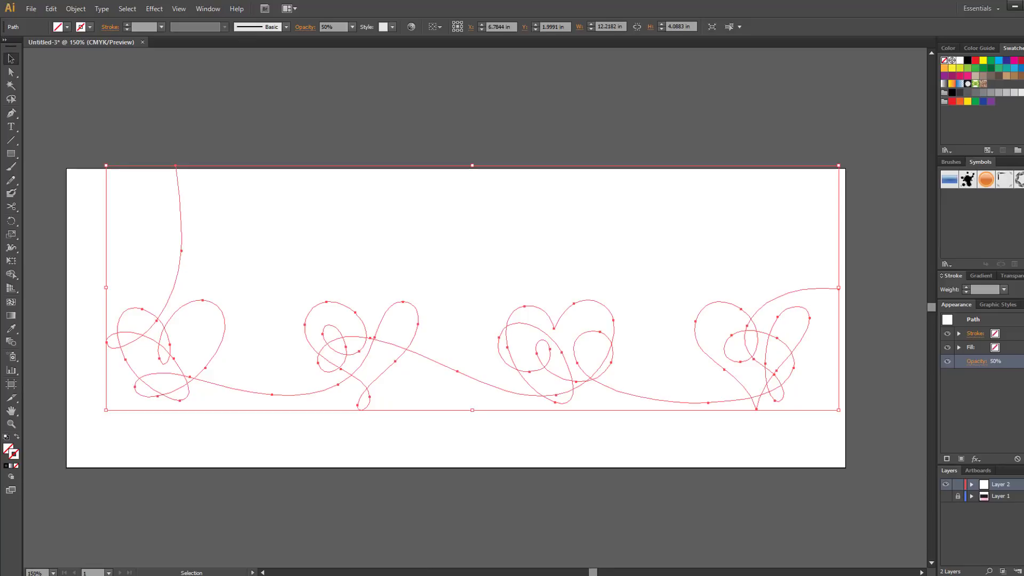
left_click(856, 161)
key("ctrl+a")
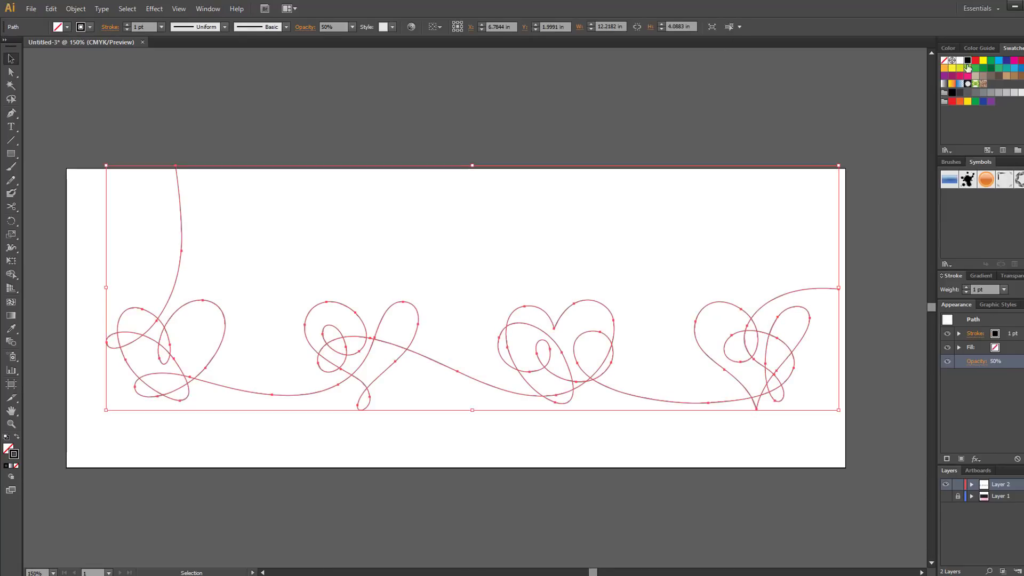
key("Delete")
key("ctrl+z")
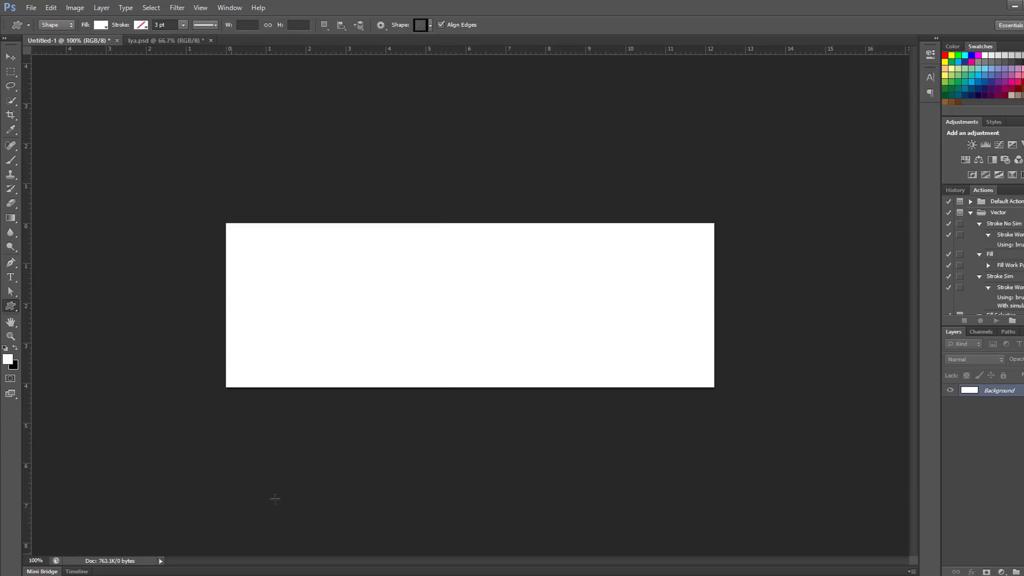
Switch to Photoshop and paste the copied heart line into the blank document as a path.
left_click(272, 496)
left_click(498, 236)
key("ctrl+v")
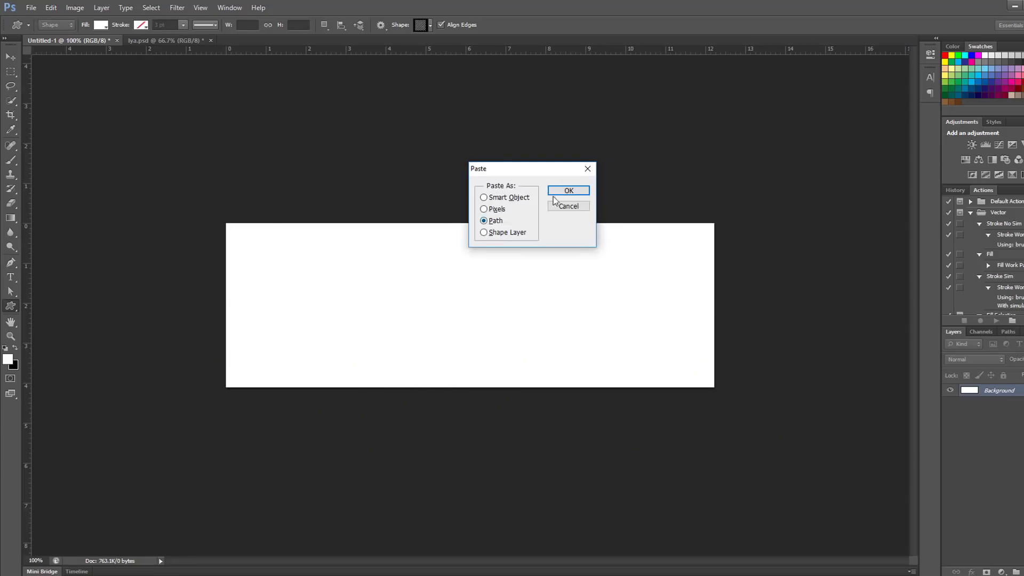
key("Return")
key("v")
left_click(493, 341)
key("Return")
key("a")
left_click(494, 336)
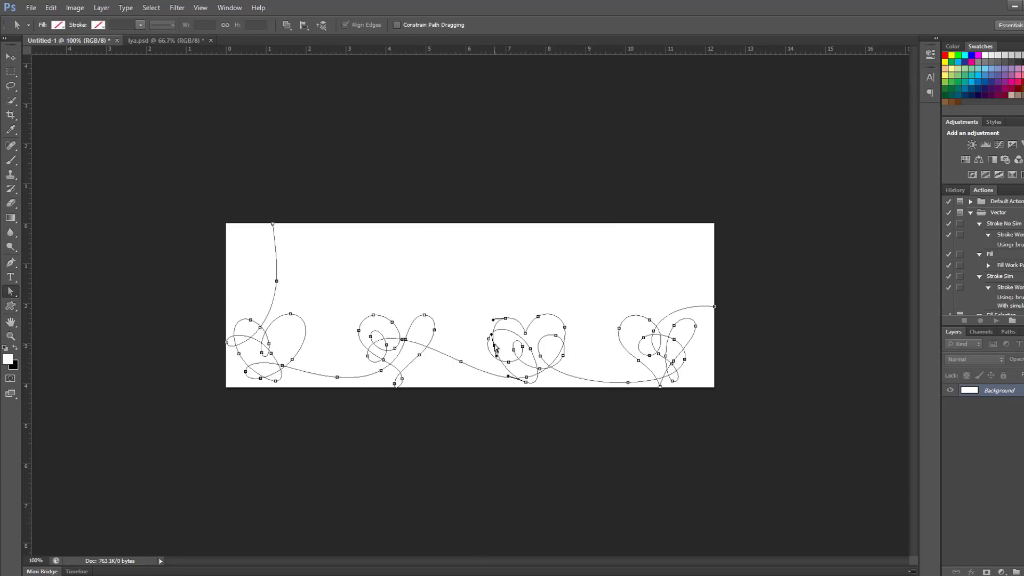
Define the pasted path as a custom shape named "LY Her".
key("p")
right_click(283, 266)
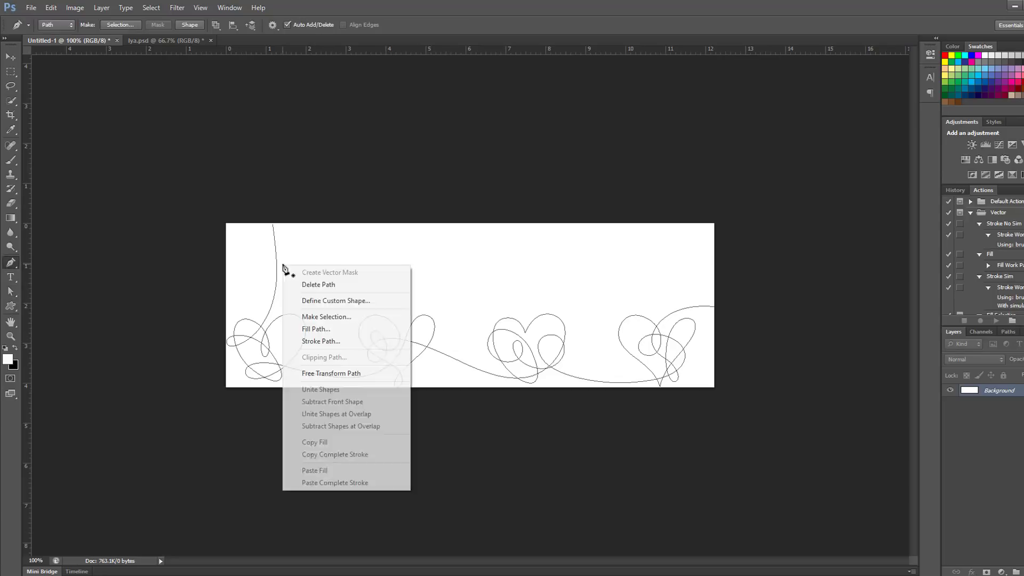
left_click(320, 301)
type("LY Her")
key("Return")
Close the untitled document and lya.psd without saving either of them.
left_click(142, 41)
left_click(116, 41)
left_click(546, 221)
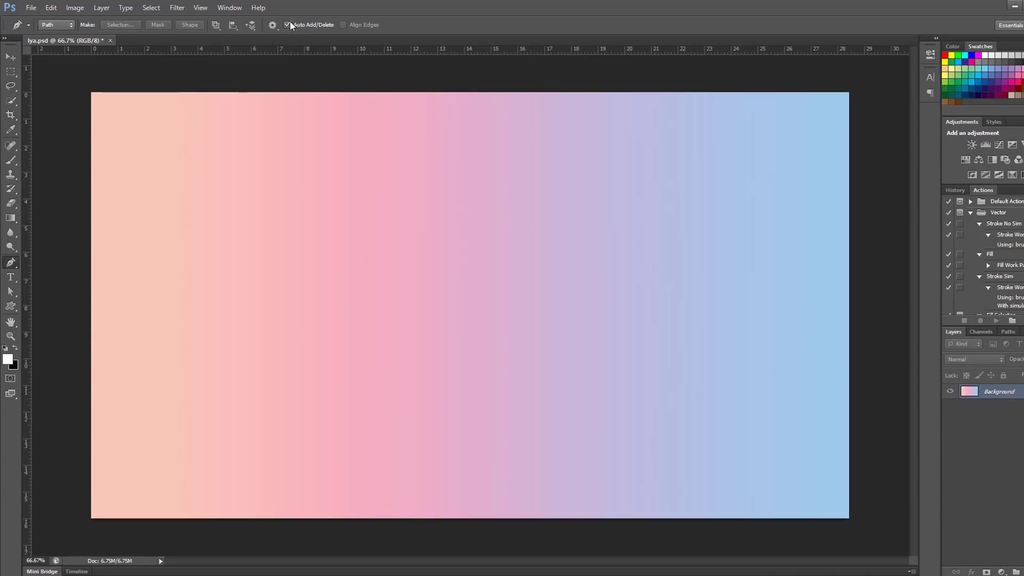
left_click(110, 40)
left_click(539, 222)
Open lya.psd and fill its whole background with the white foreground color at 100% opacity.
key("ctrl+o")
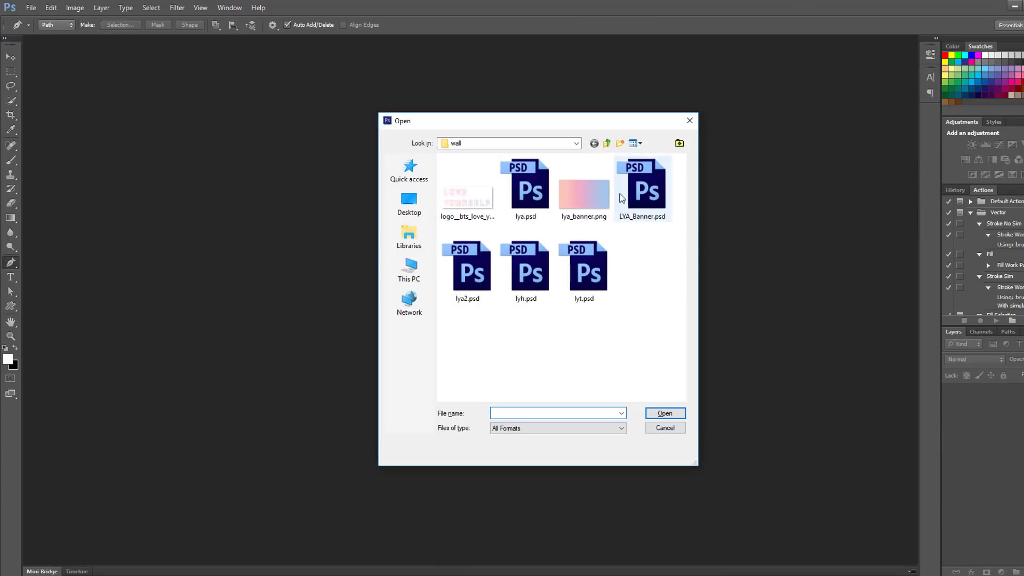
double_click(526, 184)
key("shift+F5")
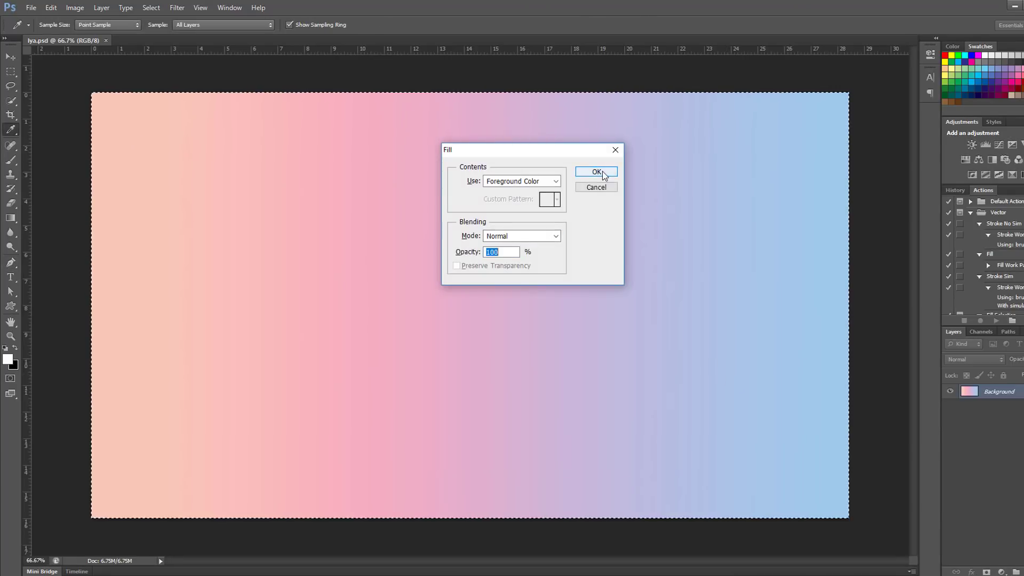
key("Return")
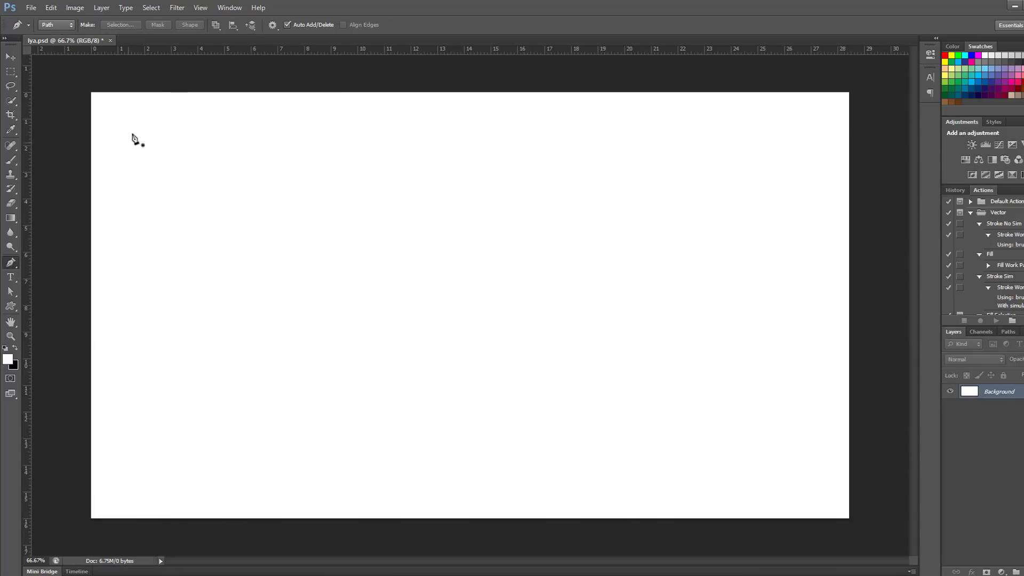
Open lya_banner.png to view its gradient, and close it again.
key("ctrl+o")
left_click(467, 267)
left_click(526, 184)
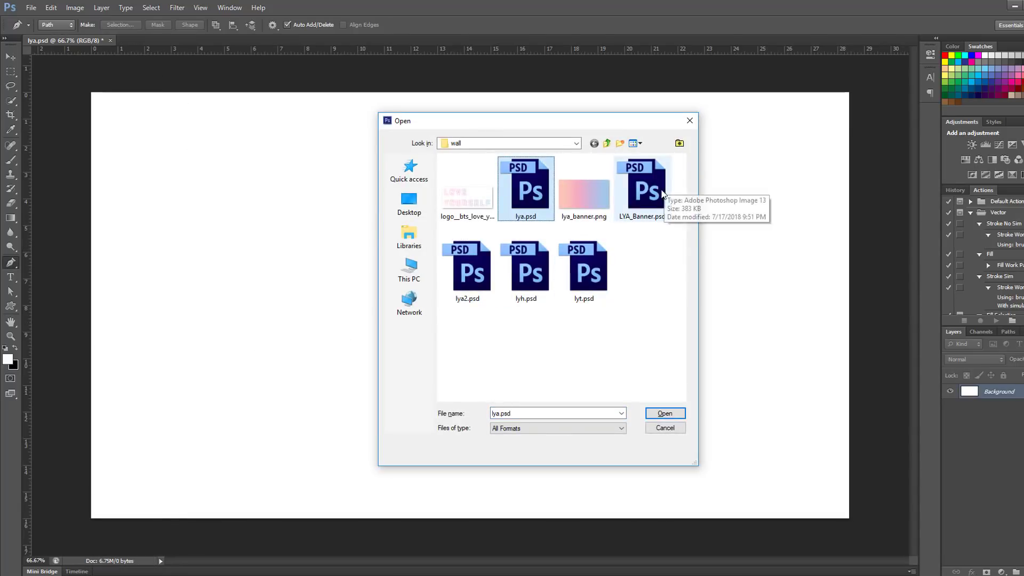
double_click(589, 193)
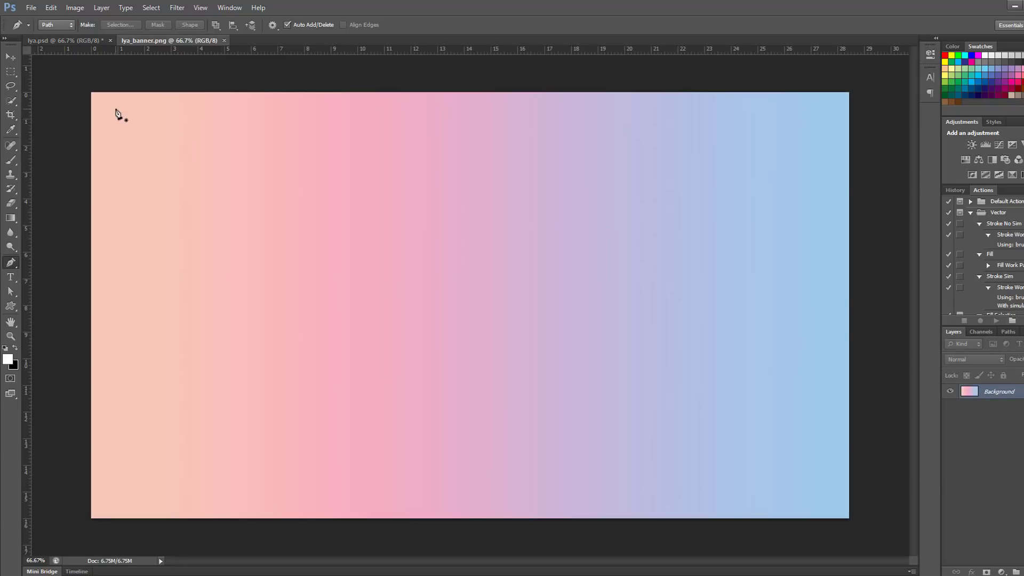
key("ctrl+w")
Draw a horizontal peach, pink and blue gradient across the white background.
mouse_move(11, 218)
left_mouse_down()
mouse_move(38, 230)
mouse_move(60, 216)
left_mouse_up()
left_click_drag(121, 295, 798, 297)
left_click(50, 7)
left_click(93, 85)
left_click(632, 169)
key("ctrl+o")
key("Escape")
Draw the looping hearts custom shape across the canvas with no fill.
left_click(430, 25)
left_click(403, 103)
left_click(100, 25)
left_click(48, 49)
left_click_drag(222, 208, 771, 453)
Scale the hearts shape to about 27.6 in wide and 9.2 in high, and shift it slightly down.
key("ctrl+t")
left_click_drag(320, 288, 227, 226)
left_click_drag(735, 300, 838, 370)
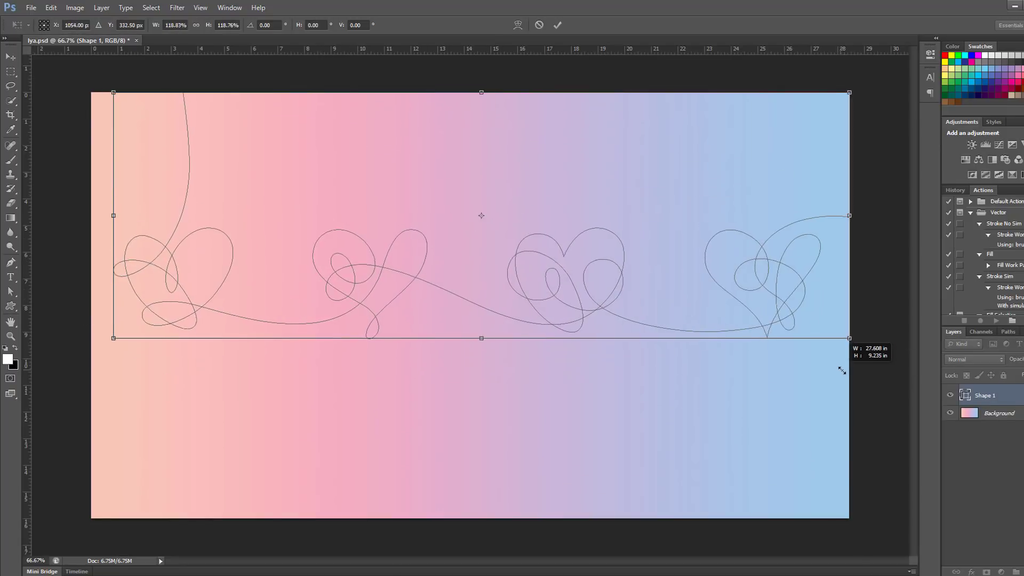
left_click_drag(391, 315, 390, 334)
key("Return")
Extend the starting end of the heart line beyond the canvas's upper edge.
key("a")
left_click(183, 114)
left_click_drag(183, 114, 177, 79)
left_click(255, 171)
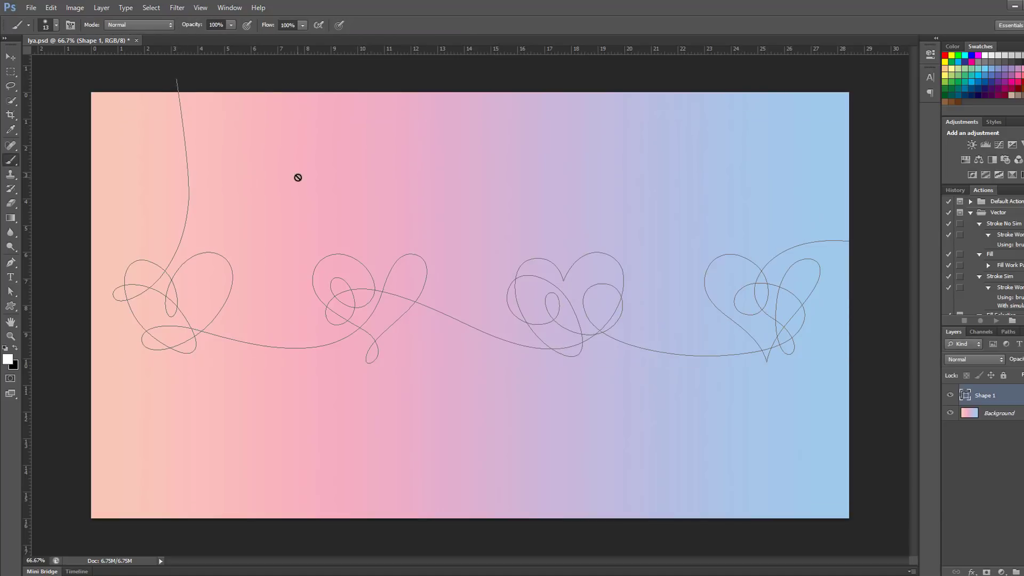
left_click(417, 305)
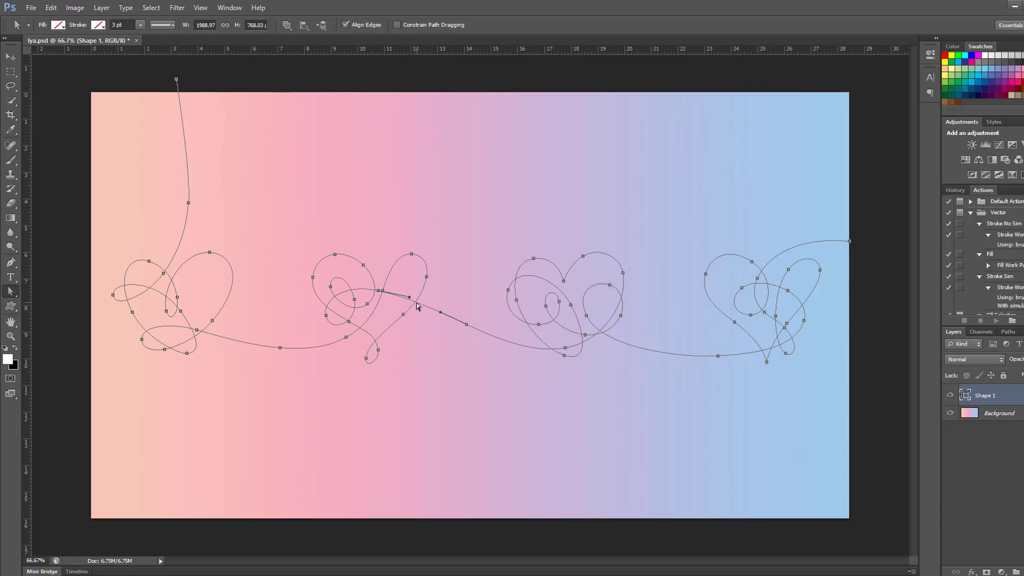
Give the heart line a white stroke and adjust its stroke options.
left_click(100, 26)
left_click(85, 89)
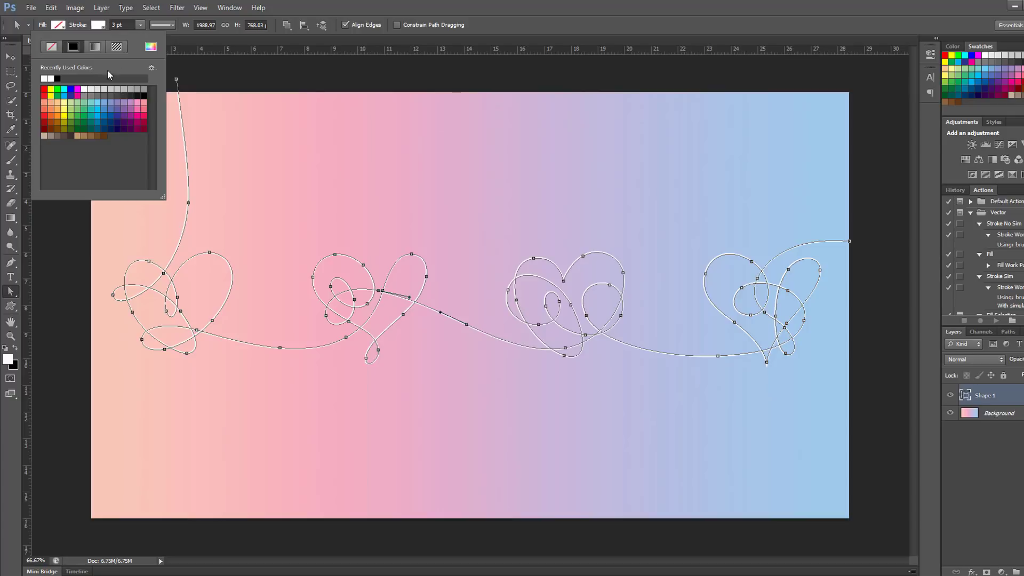
left_click(159, 24)
left_click(206, 139)
left_click(209, 163)
left_click(267, 177)
Adjust the stroke width of the heart line and check it without its path outline.
left_click(981, 413)
left_click(992, 396)
left_click(141, 25)
left_click_drag(139, 34, 142, 38)
left_click(979, 420)
left_click(995, 396)
left_click(978, 418)
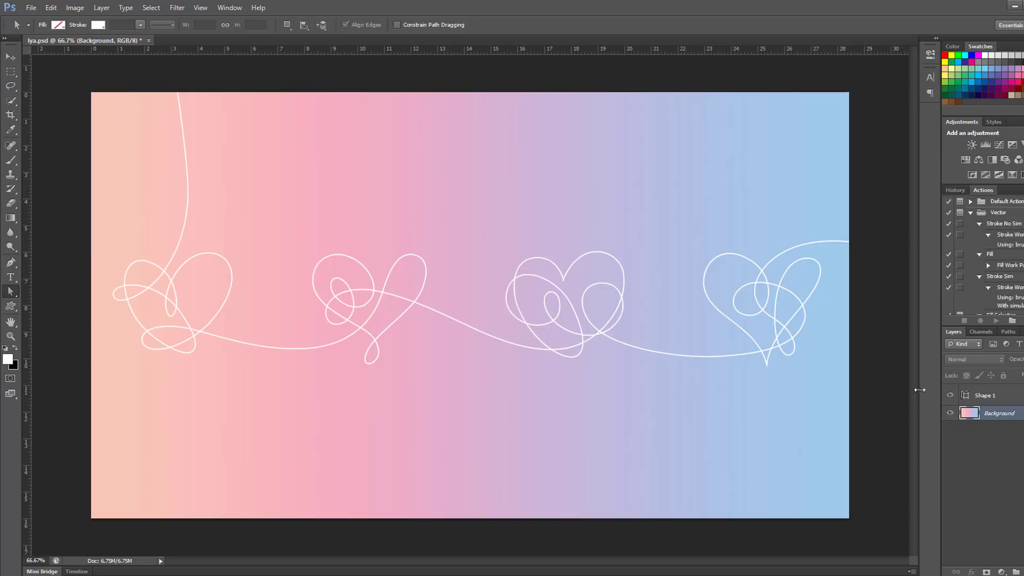
Save lya.psd with the white heart line on the gradient.
left_click(985, 395)
left_click(992, 413)
key("ctrl+s")
key("Return")
Move the heart line straight down by about 0.24 in.
key("v")
left_click(588, 366, "ctrl")
left_click_drag(587, 366, 575, 347)
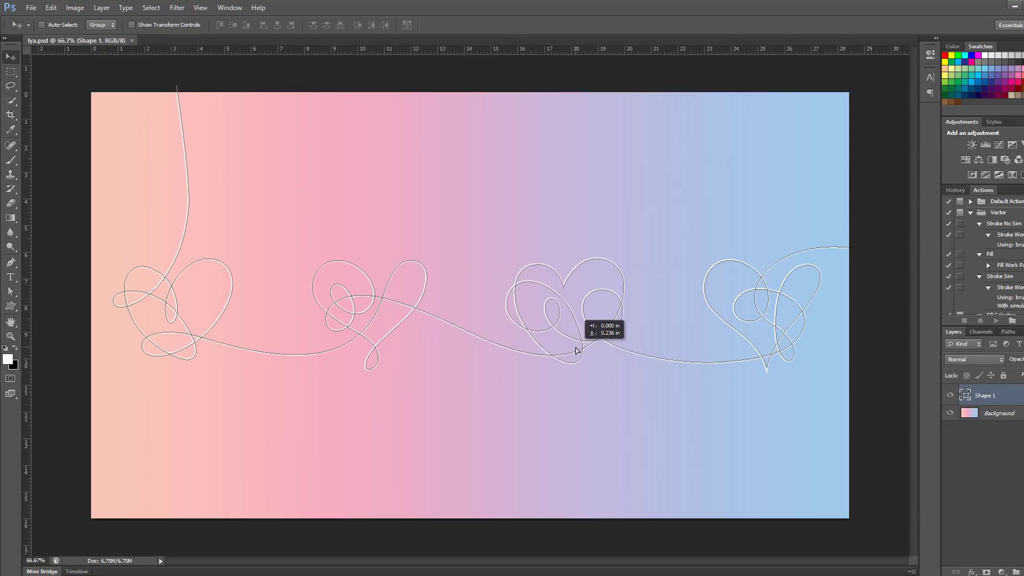
Darken the gradient background layer with a Brightness/Contrast adjustment and save the document.
key("a")
left_click(979, 412)
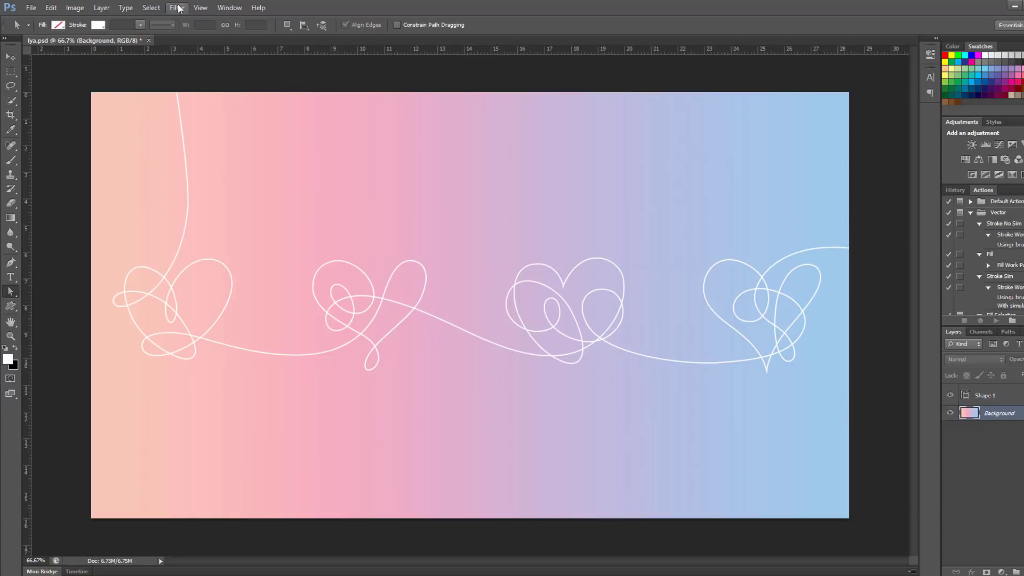
left_click(75, 8)
mouse_move(102, 33)
left_click(224, 33)
left_click(504, 220)
left_click_drag(504, 222, 497, 197)
left_click(593, 185)
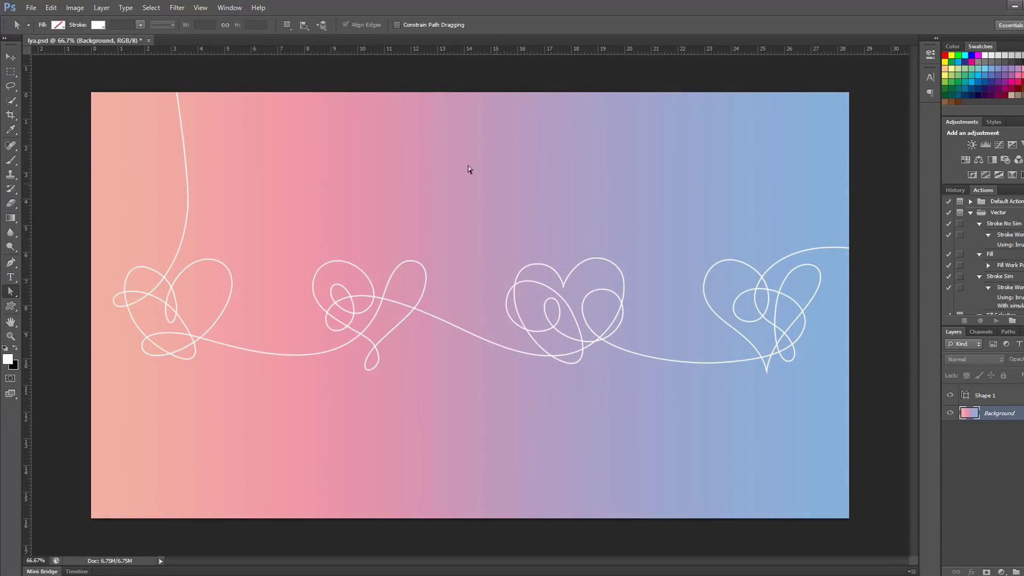
key("ctrl+s")
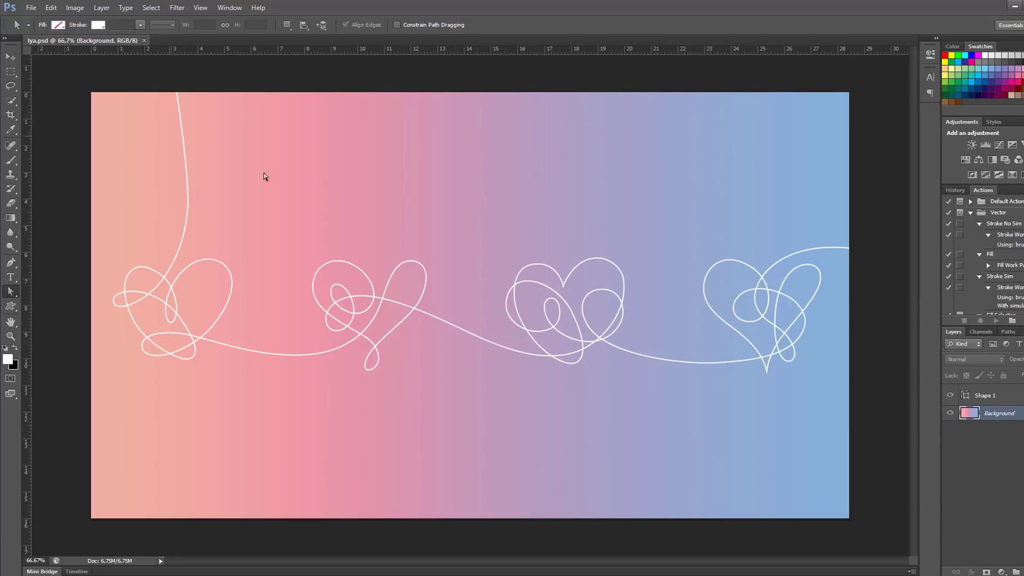